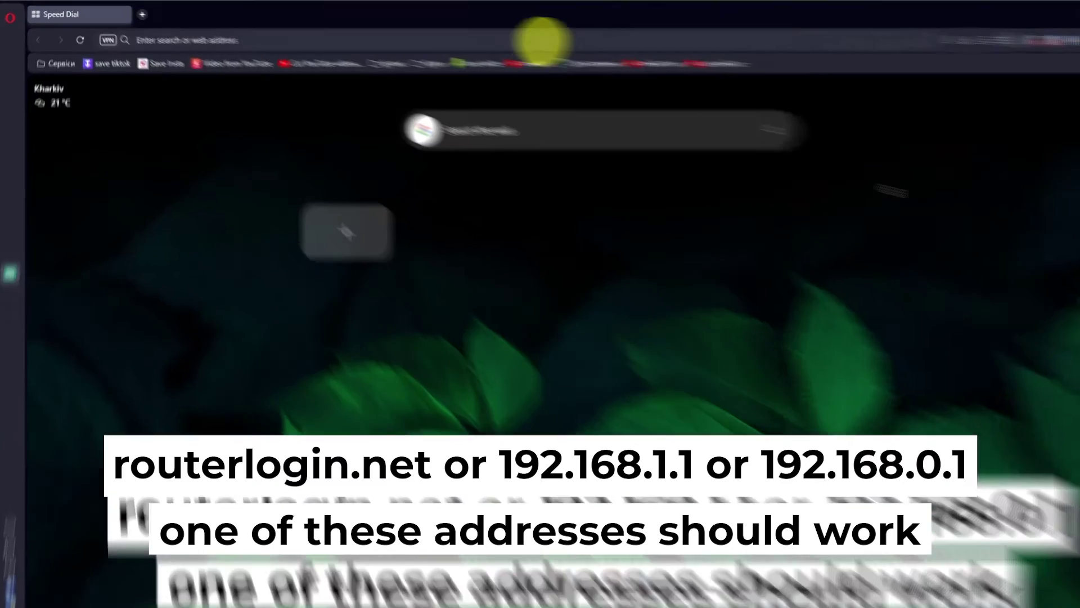
- Open the router's setup page at 192.168.1.1 in Opera
{"action": "type", "text": "192."}
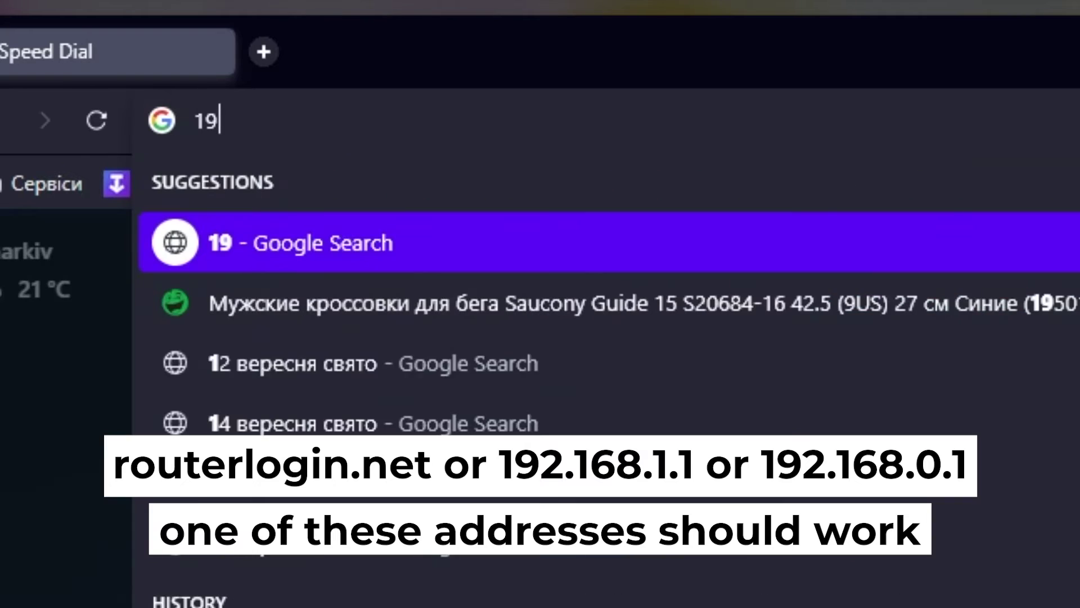
{"action": "type", "text": "168.1.1"}
{"action": "key", "text": "Return"}
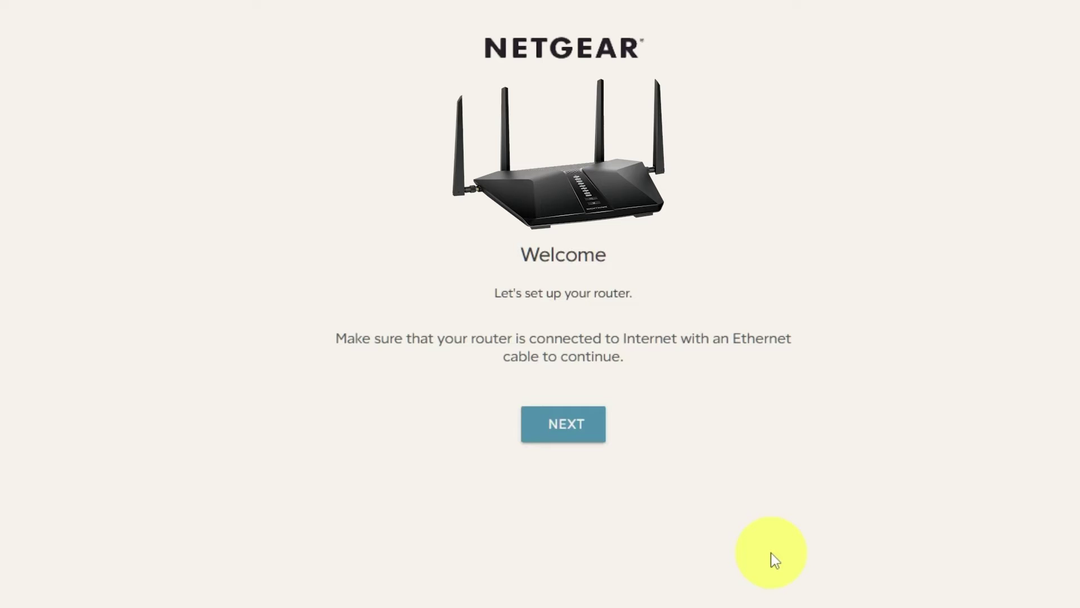
- Skip the smartphone app and advance through Welcome and Internet detected to Admin Account Settings
{"action": "left_click", "coordinate": [587, 428]}
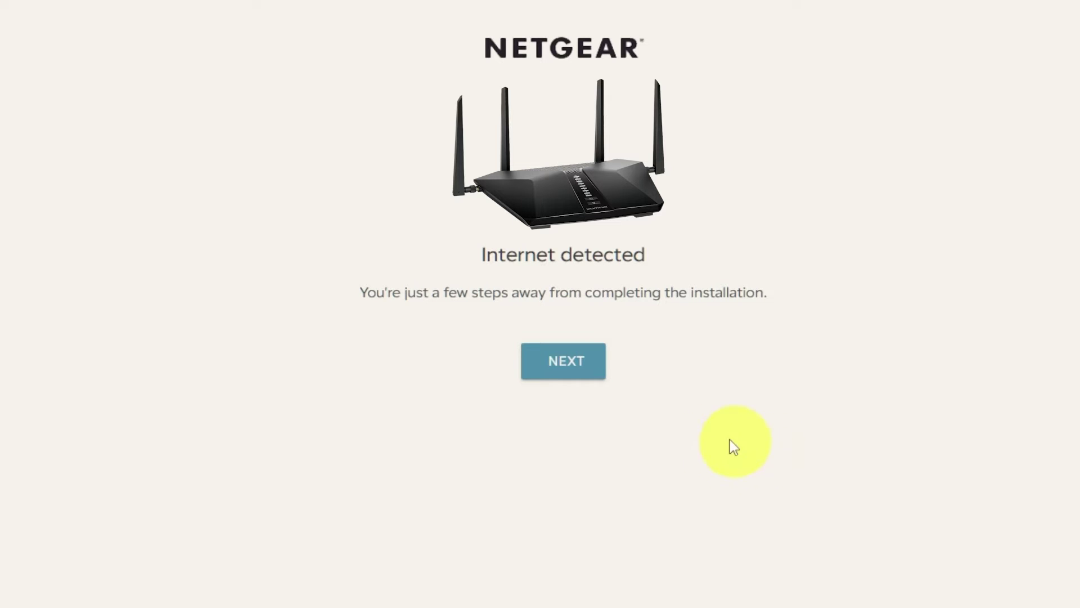
{"action": "left_click", "coordinate": [568, 363]}
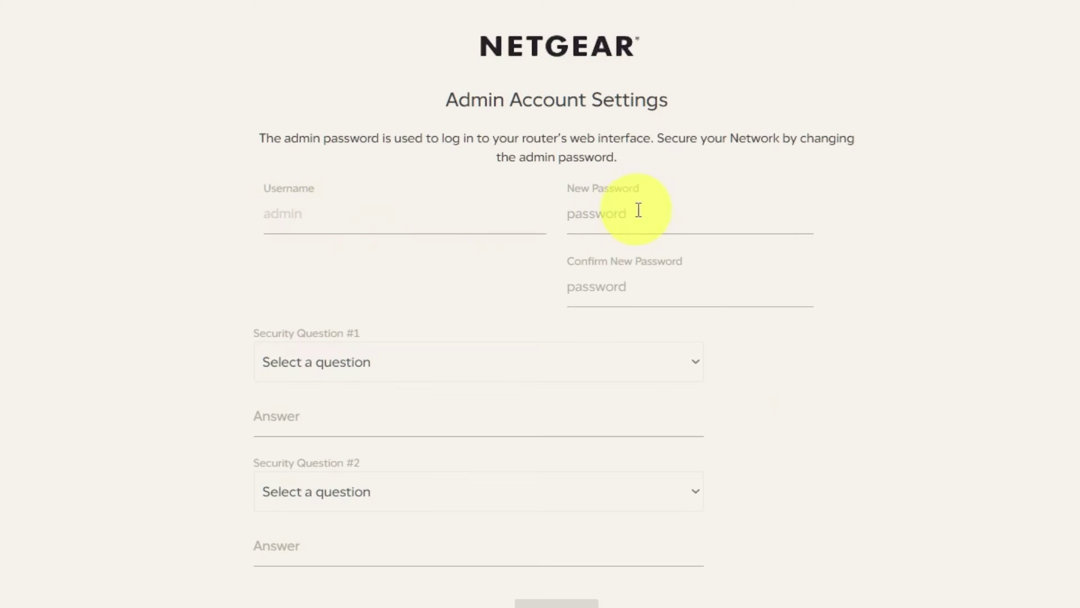
- Enter the new admin password and confirm it
{"action": "left_click", "coordinate": [639, 213]}
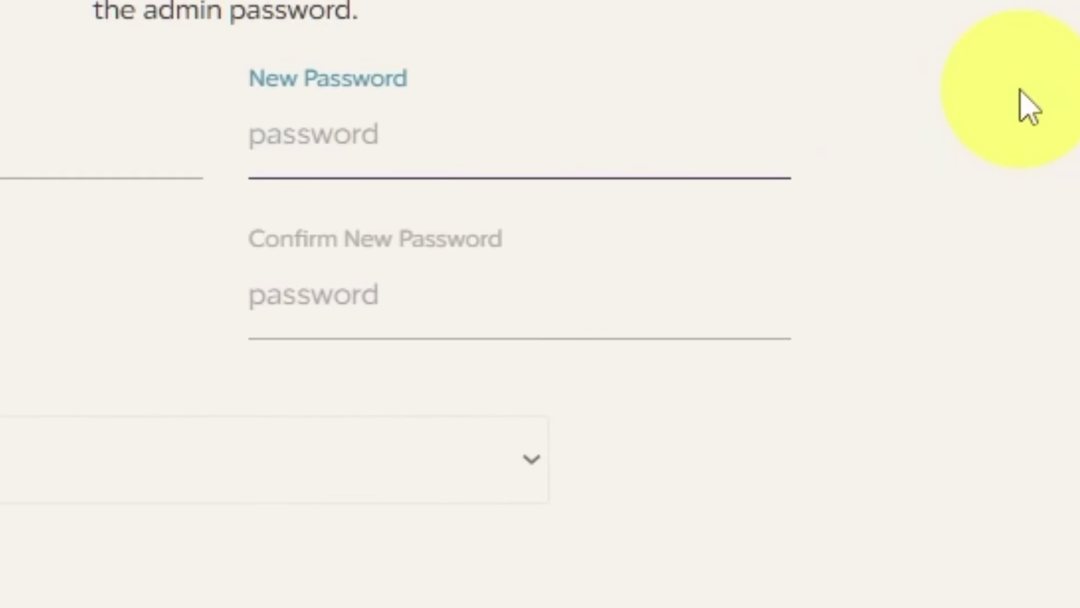
{"action": "type", "text": "P"}
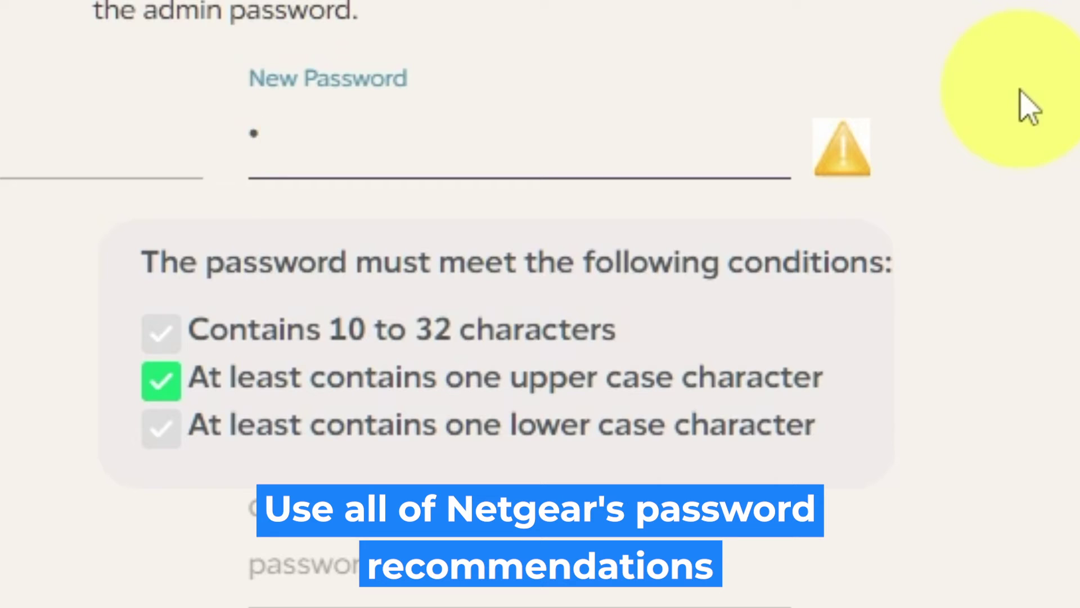
{"action": "type", "text": "*******"}
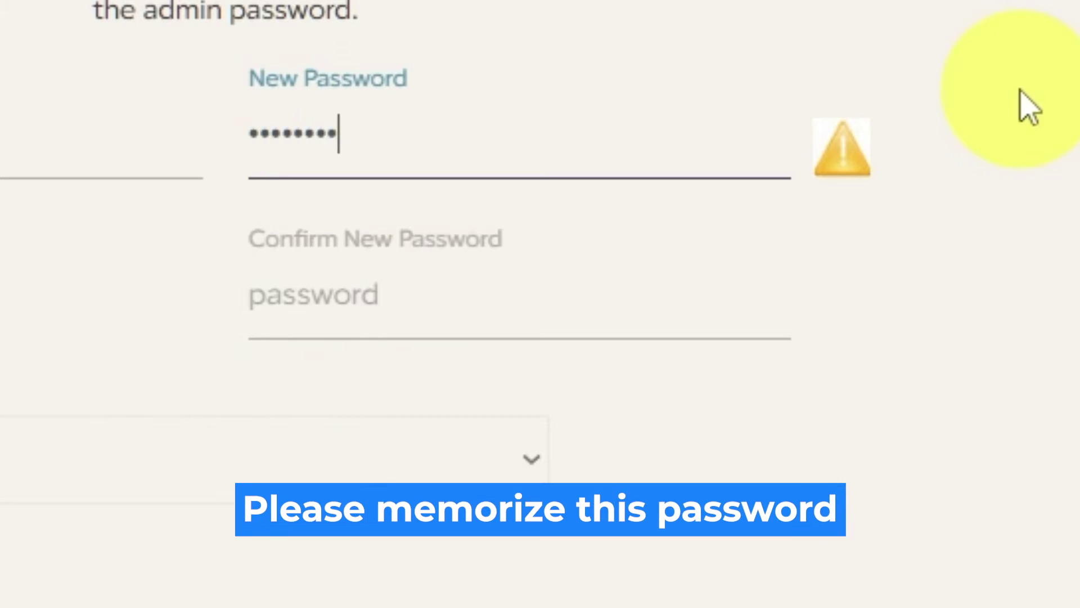
{"action": "type", "text": "**"}
{"action": "left_click", "coordinate": [537, 304]}
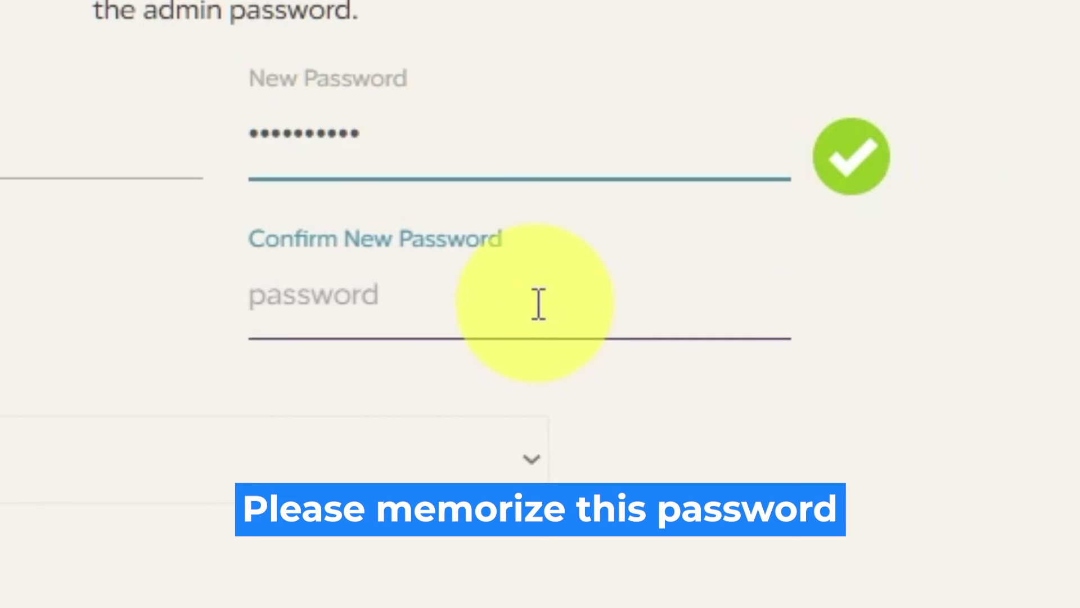
{"action": "type", "text": "********"}
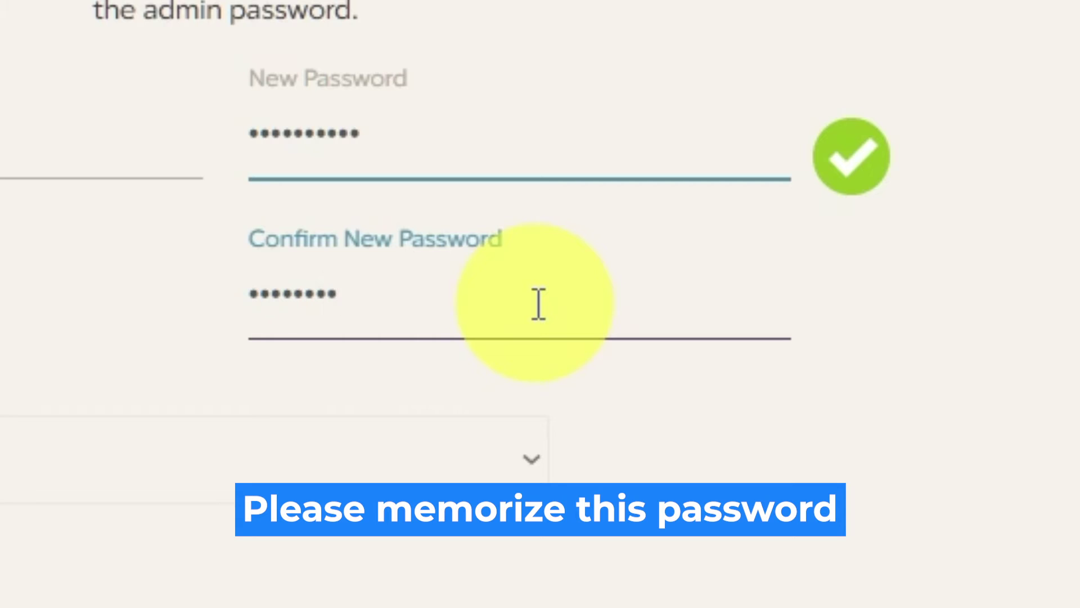
{"action": "type", "text": "**"}
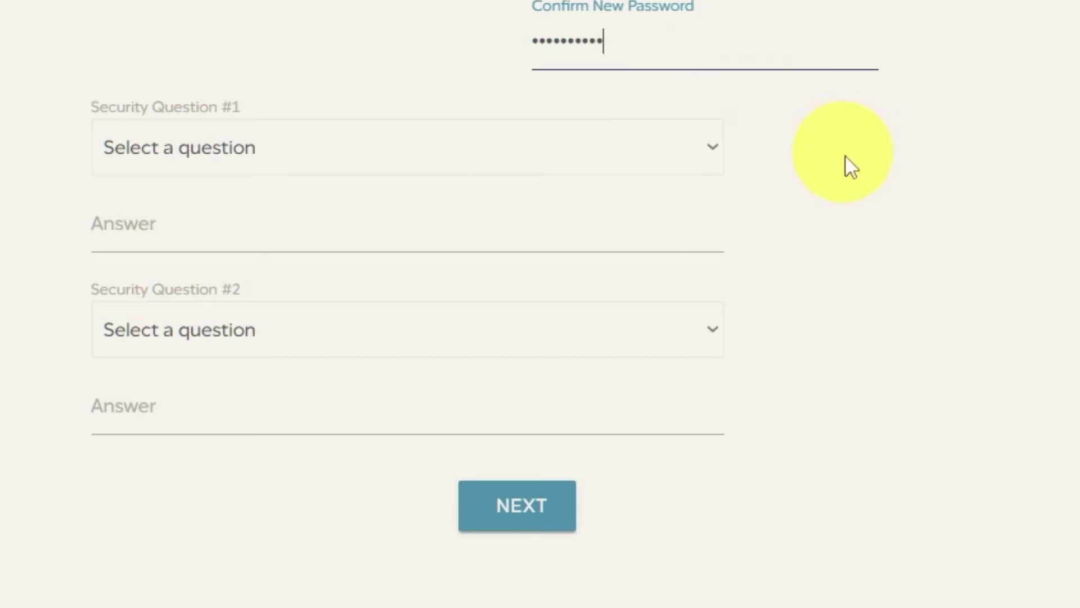
- Choose the NETGEAR product and best friend's name security questions and enter their answers
{"action": "left_click", "coordinate": [707, 148]}
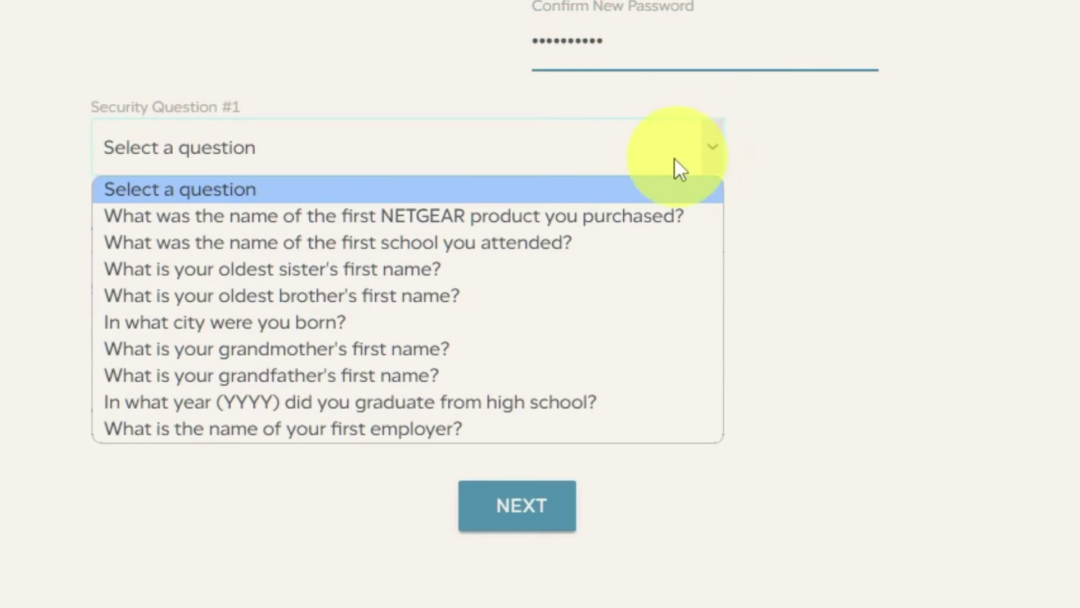
{"action": "left_click", "coordinate": [636, 217]}
{"action": "left_click", "coordinate": [535, 235]}
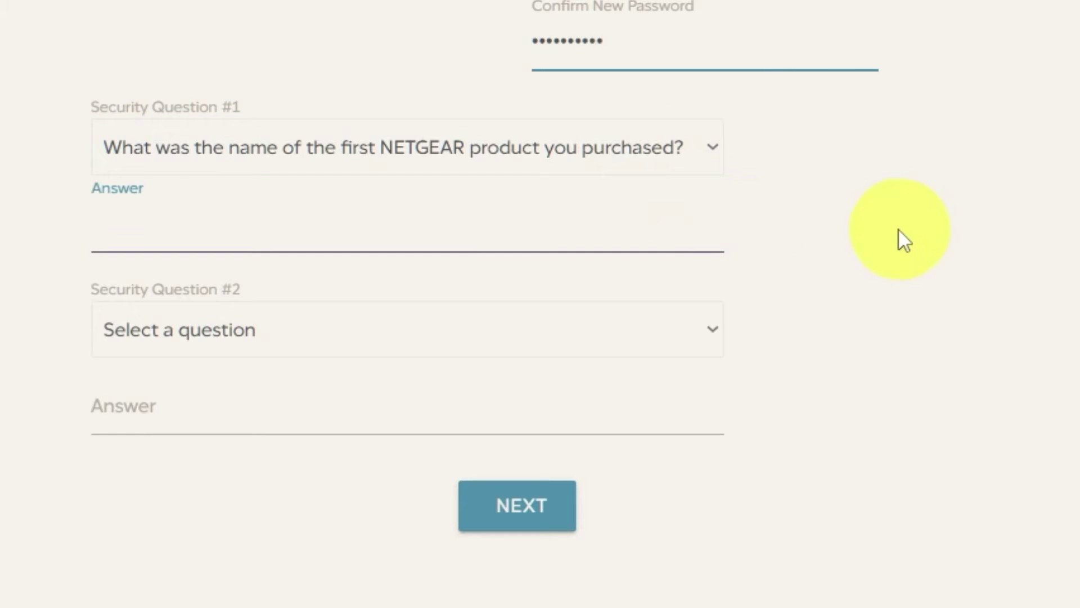
{"action": "type", "text": "999"}
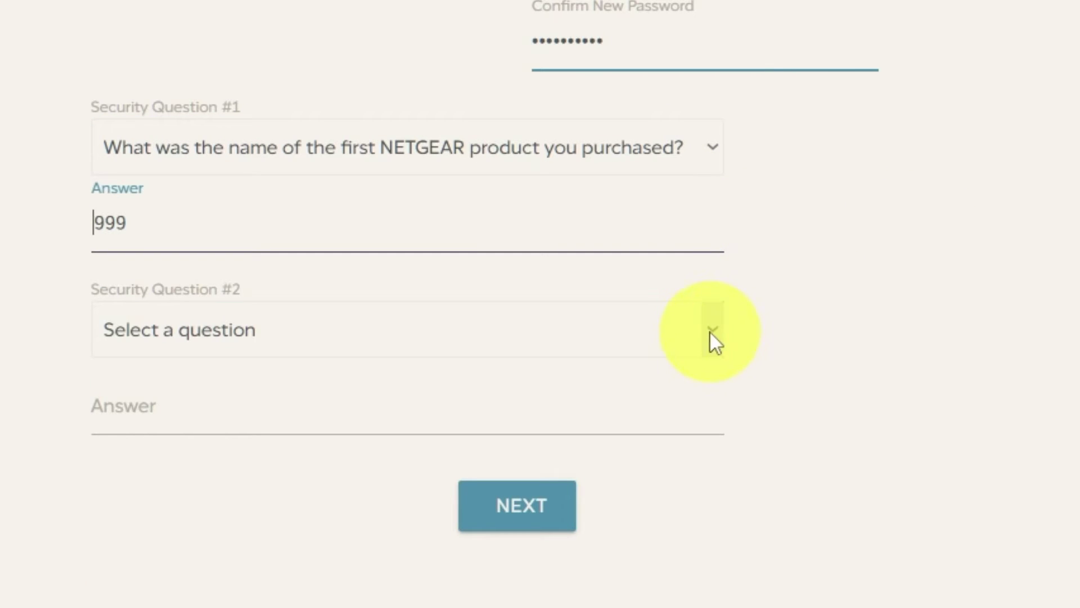
{"action": "left_click", "coordinate": [711, 331]}
{"action": "left_click", "coordinate": [396, 581]}
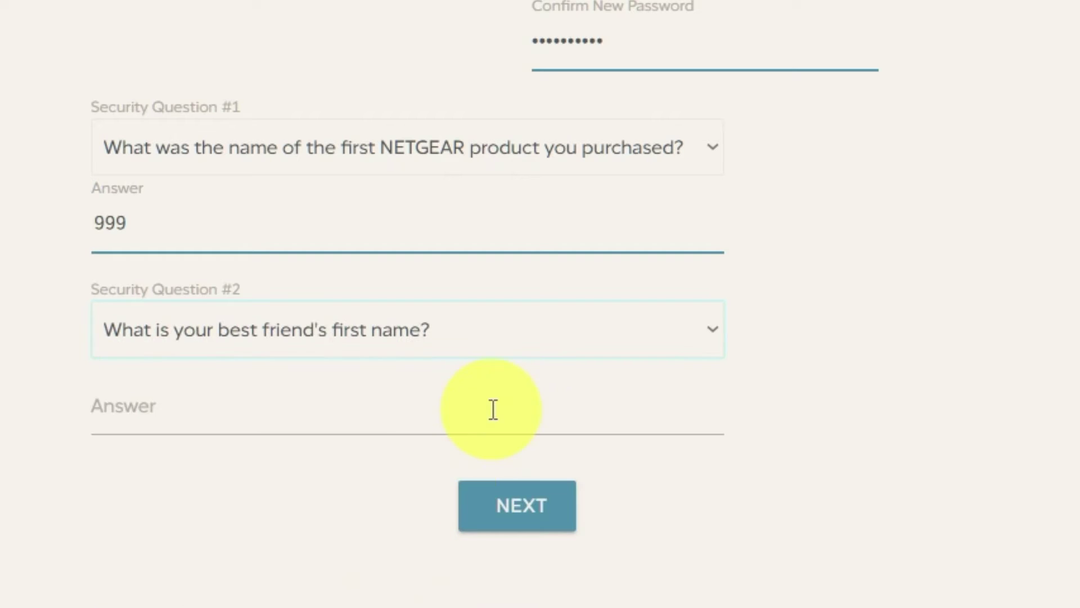
{"action": "left_click", "coordinate": [493, 410]}
{"action": "type", "text": "bob"}
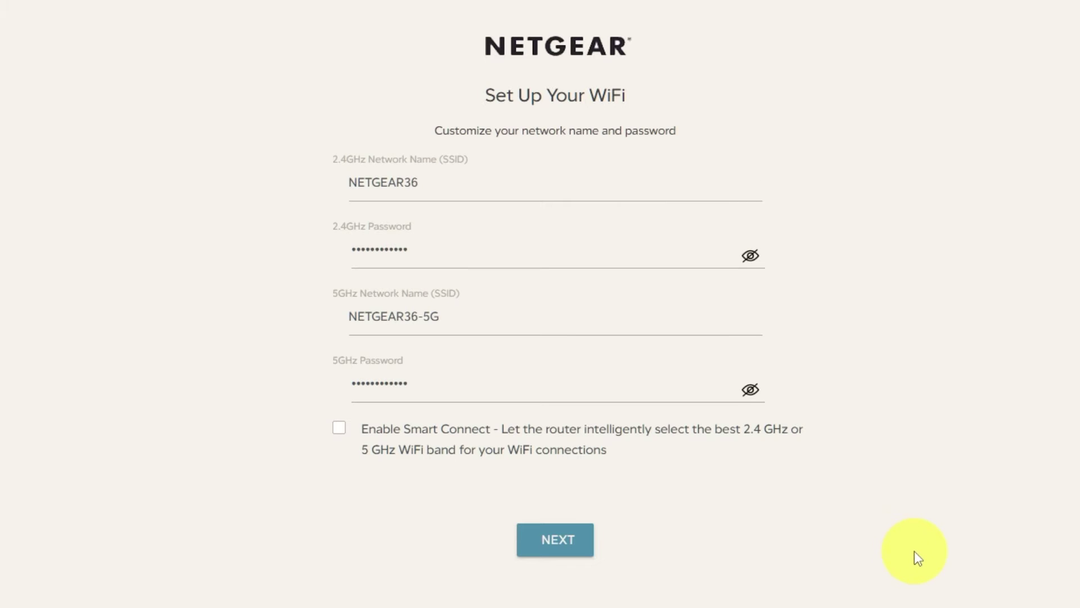
- Rename the 2.4GHz and 5GHz networks to NETGEAR and NETGEAR-5G, check both passwords, and save
{"action": "left_click", "coordinate": [614, 181]}
{"action": "key", "text": "BackSpace"}
{"action": "key", "text": "BackSpace"}
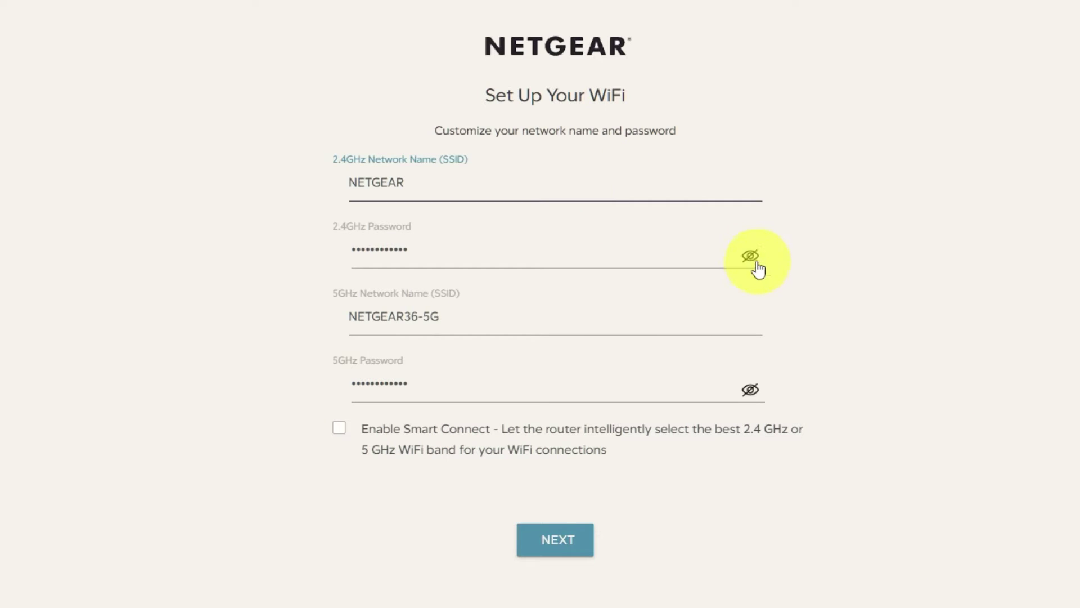
{"action": "left_click", "coordinate": [751, 258]}
{"action": "left_click", "coordinate": [751, 257]}
{"action": "left_click", "coordinate": [419, 317]}
{"action": "key", "text": "BackSpace"}
{"action": "key", "text": "BackSpace"}
{"action": "left_click", "coordinate": [751, 389]}
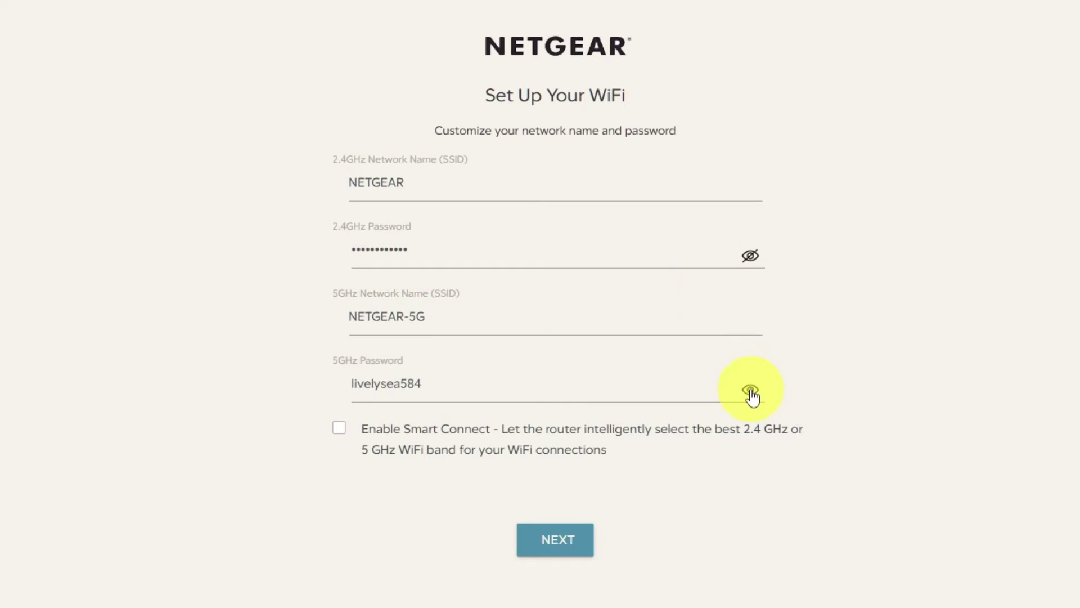
{"action": "left_click", "coordinate": [750, 389]}
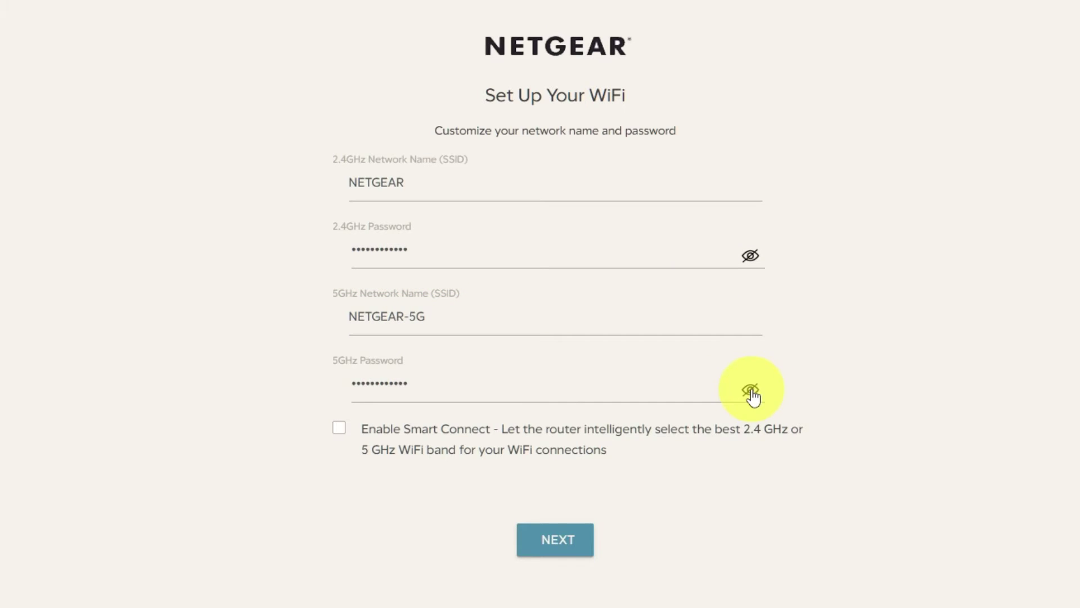
{"action": "left_click", "coordinate": [553, 541]}
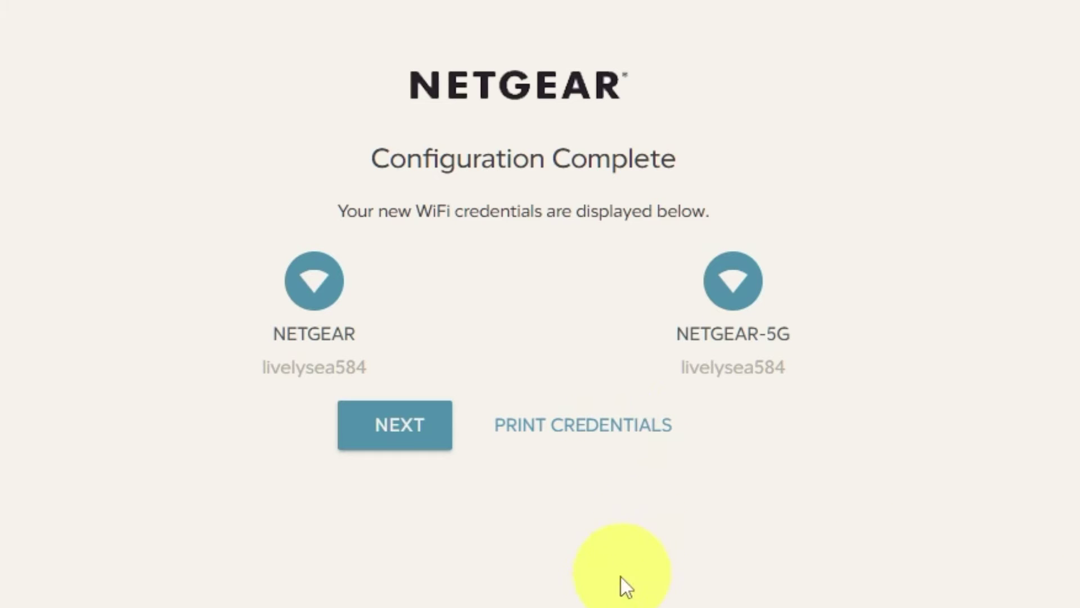
- Pass the firmware check confirming V1.0.14.134 is current and finish the setup wizard
{"action": "left_click", "coordinate": [386, 432]}
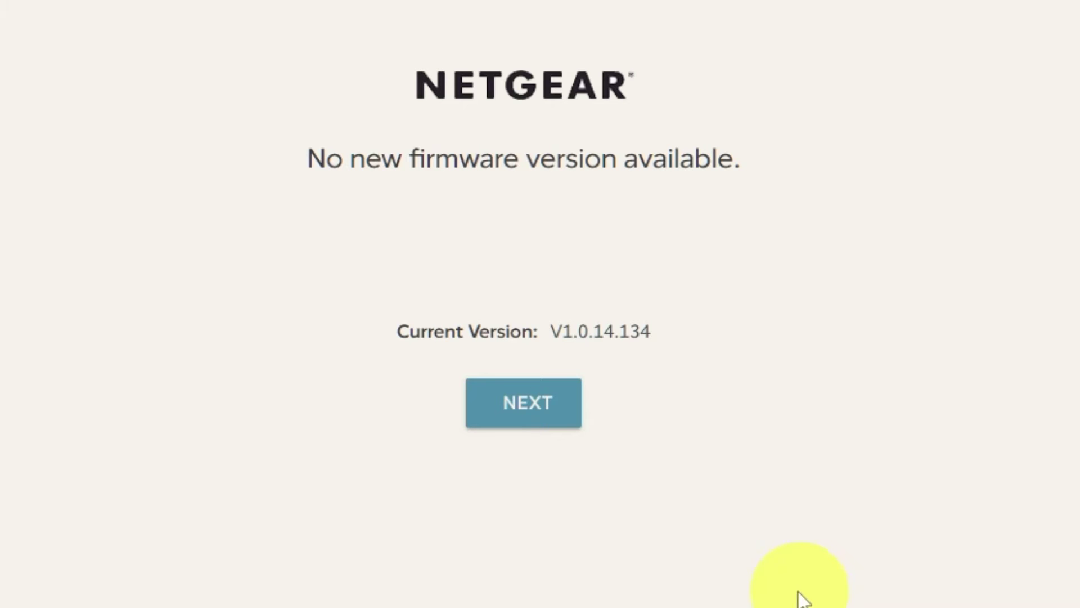
{"action": "left_click", "coordinate": [555, 423]}
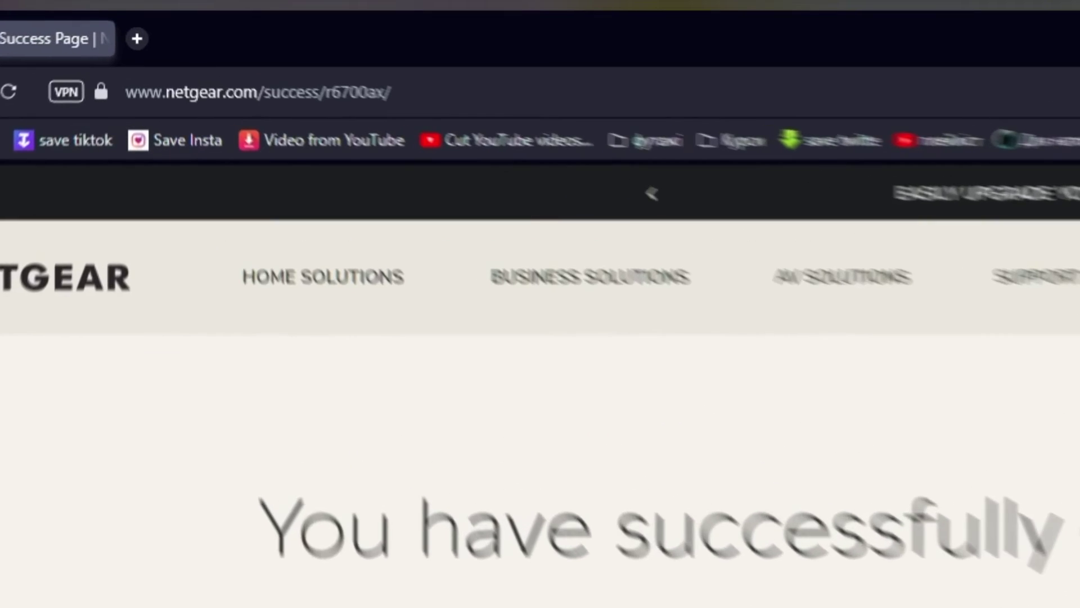
- Go to 192.168.1.1 and sign in as admin with the router password
{"action": "key", "text": "ctrl+l"}
{"action": "key", "text": "BackSpace"}
{"action": "type", "text": "192.168.1.1"}
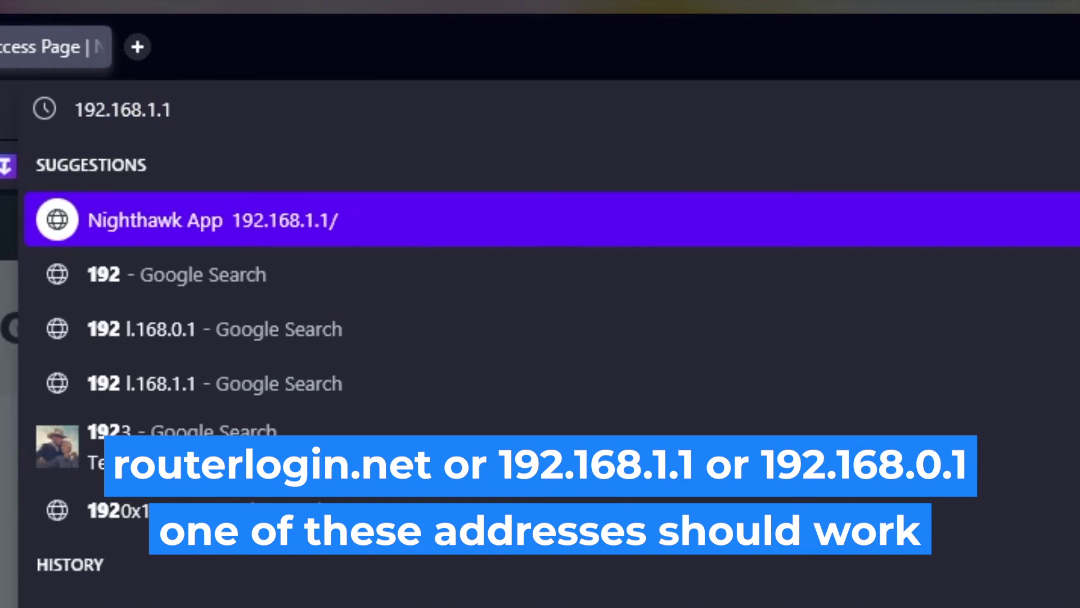
{"action": "key", "text": "Return"}
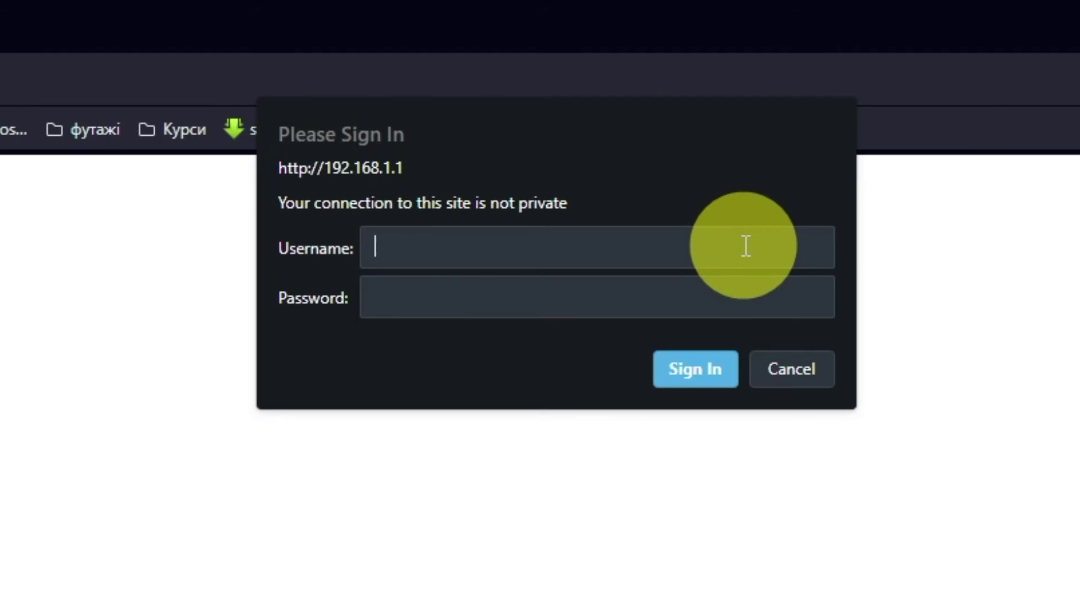
{"action": "type", "text": "admin"}
{"action": "left_click", "coordinate": [717, 299]}
{"action": "type", "text": "password"}
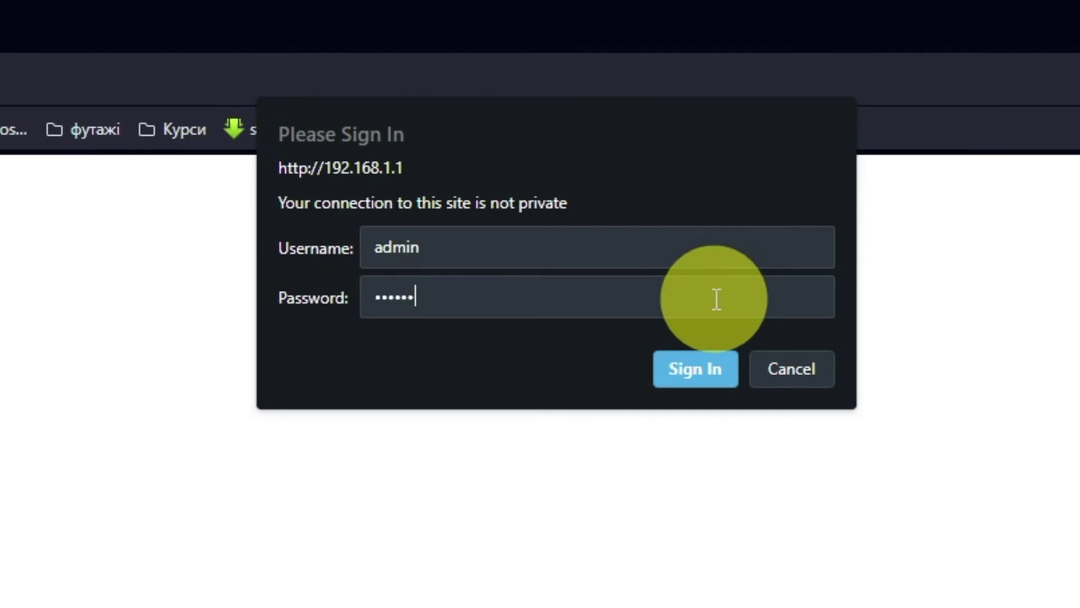
{"action": "type", "text": "12"}
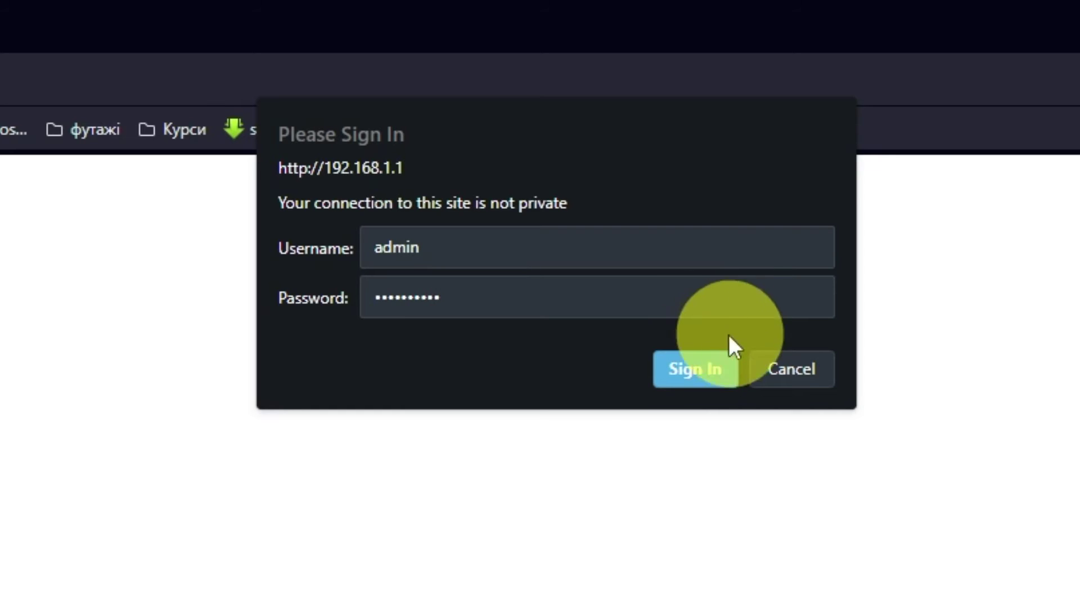
{"action": "left_click", "coordinate": [703, 360]}
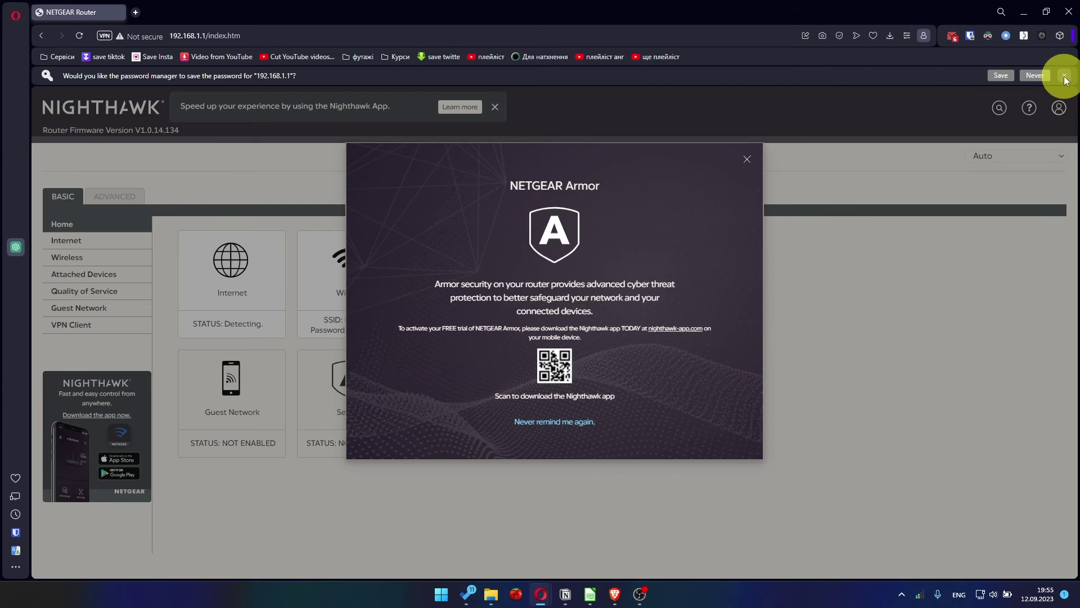
- Decline Opera's password save and close the NETGEAR Armor promotion
{"action": "left_click", "coordinate": [1064, 77]}
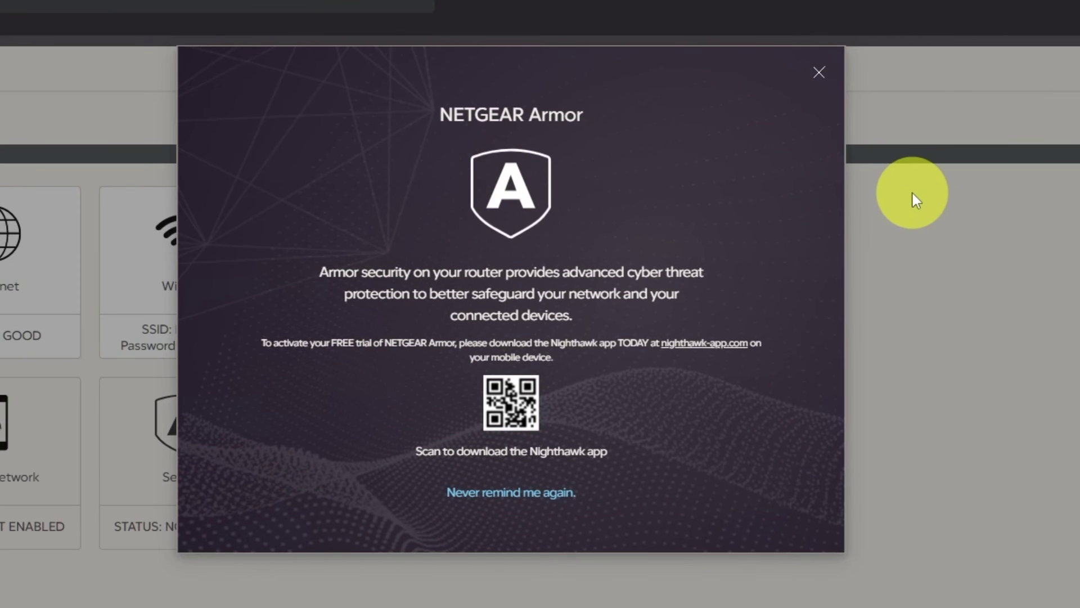
{"action": "left_click", "coordinate": [819, 72]}
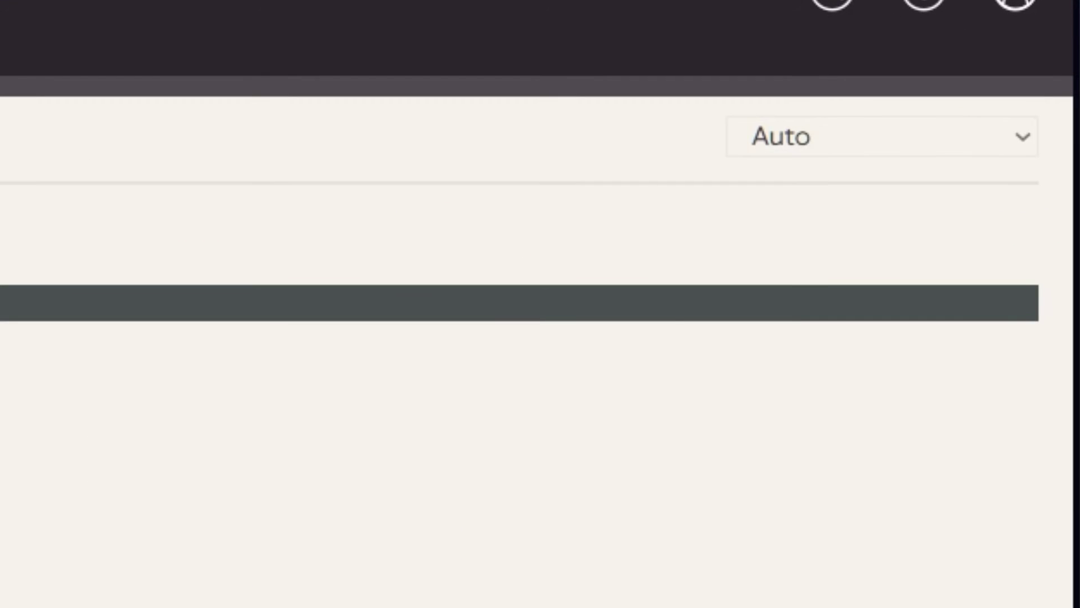
- Keep the interface language on Auto and switch to the ADVANCED Home page
{"action": "left_click", "coordinate": [874, 136]}
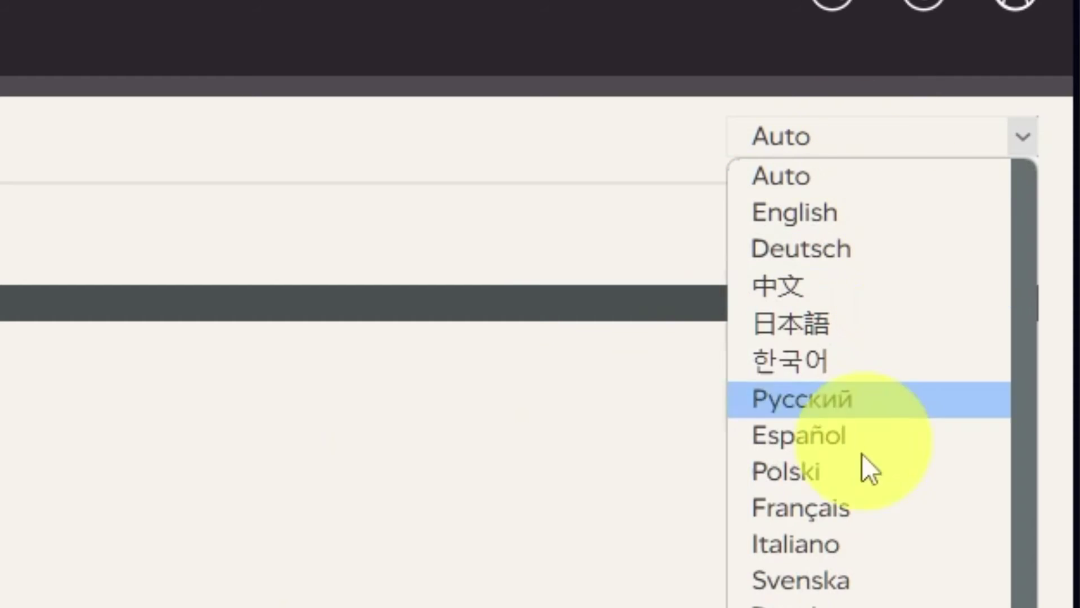
{"action": "scroll", "coordinate": [892, 579], "scroll_direction": "down", "scroll_amount": 3}
{"action": "scroll", "coordinate": [976, 379], "scroll_direction": "up", "scroll_amount": 3}
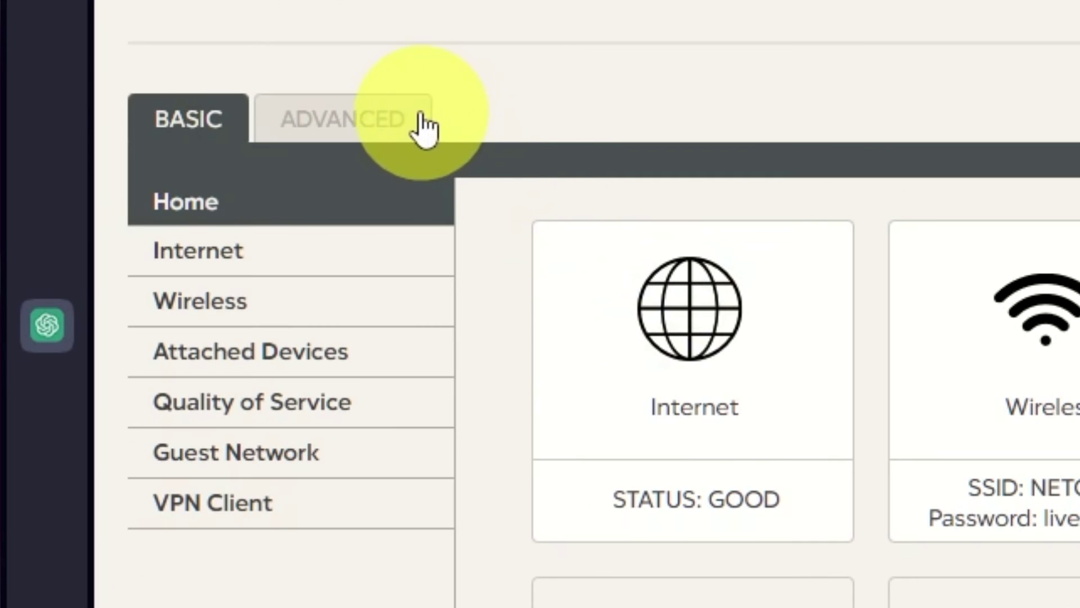
{"action": "left_click", "coordinate": [416, 121]}
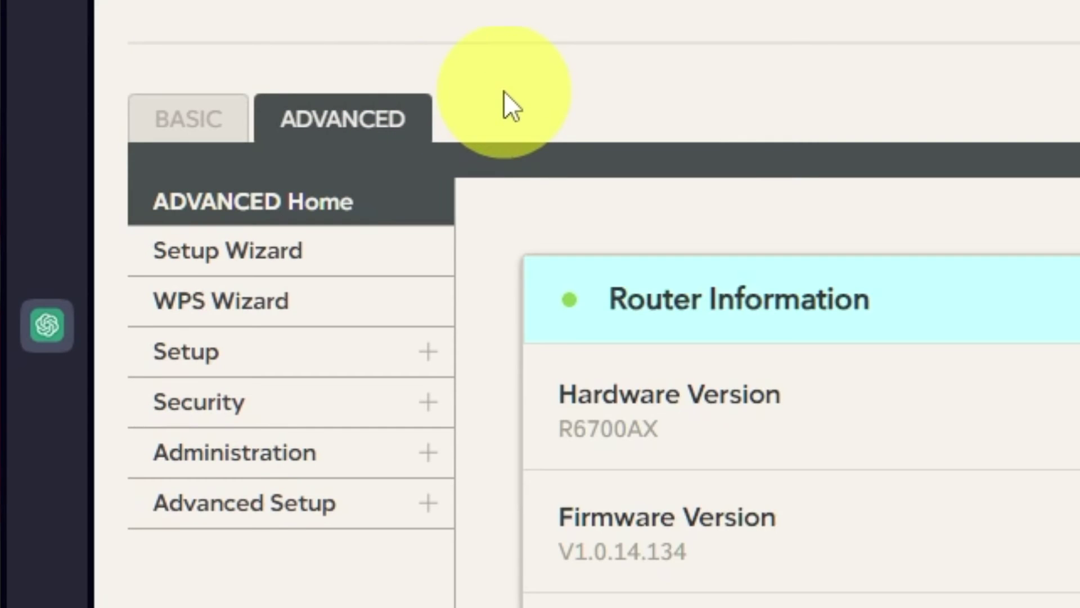
- Run the Setup Wizard with 'No. I want to configure the router myself.' selected
{"action": "left_click", "coordinate": [312, 253]}
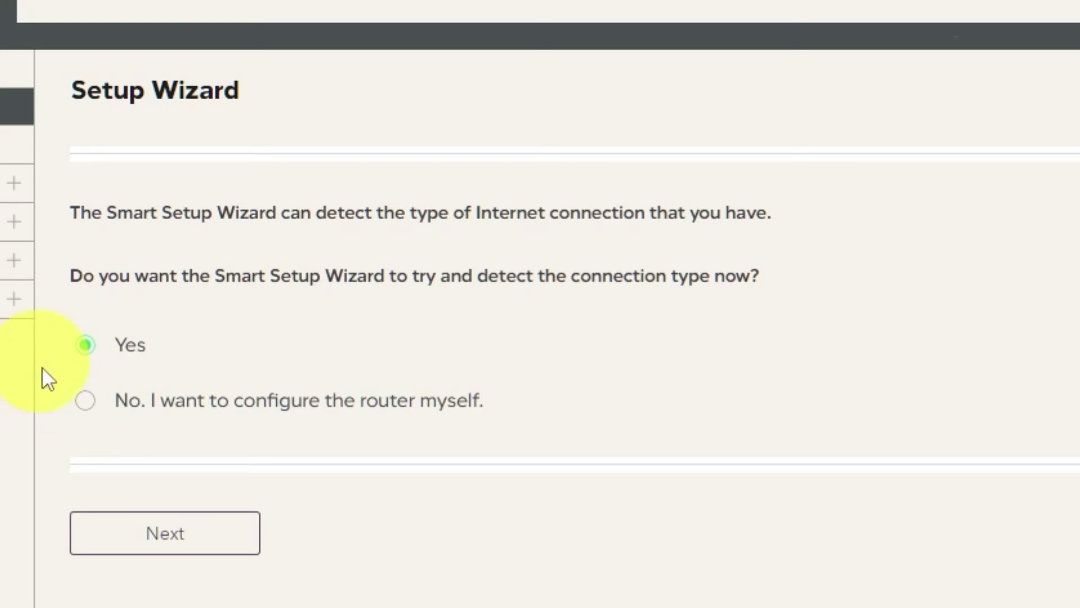
{"action": "left_click", "coordinate": [81, 401]}
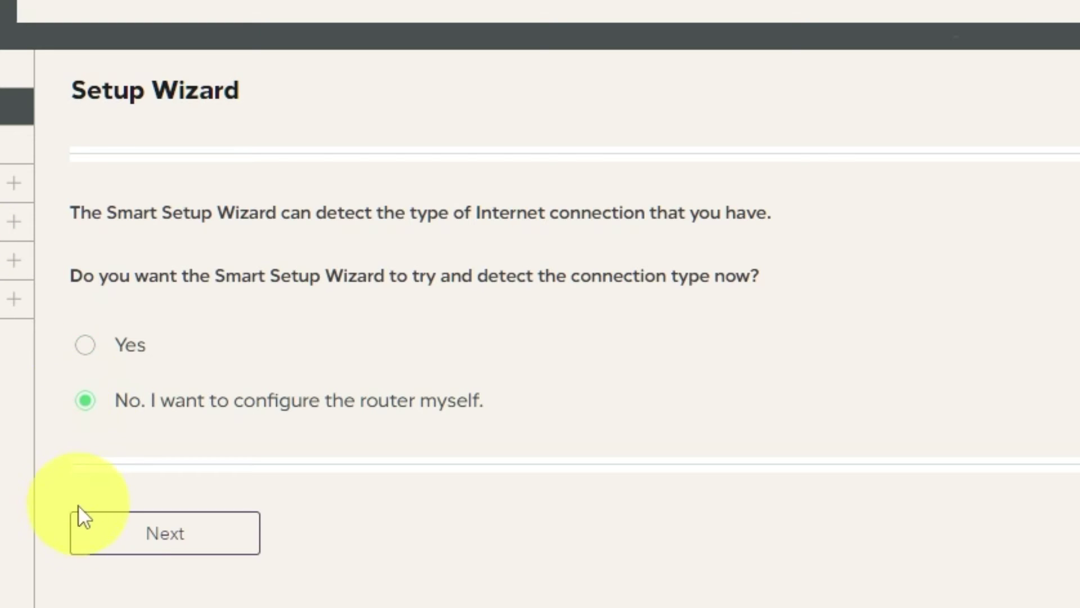
{"action": "left_click", "coordinate": [142, 531]}
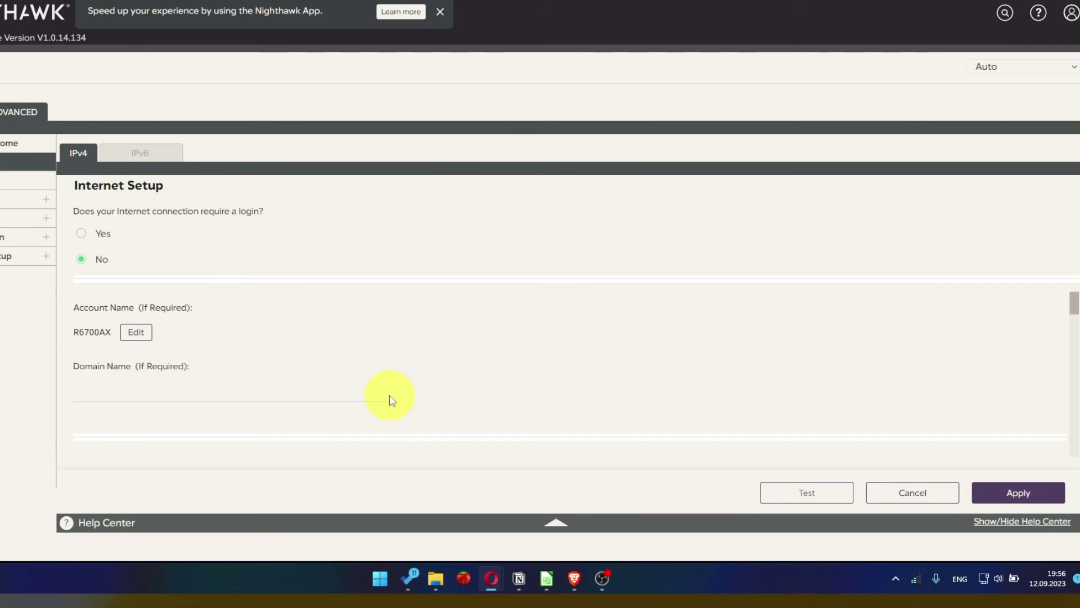
- Set DNS Address to Get Automatically from ISP and scroll down to Router MAC Address
{"action": "scroll", "coordinate": [392, 400], "scroll_direction": "down", "scroll_amount": 3}
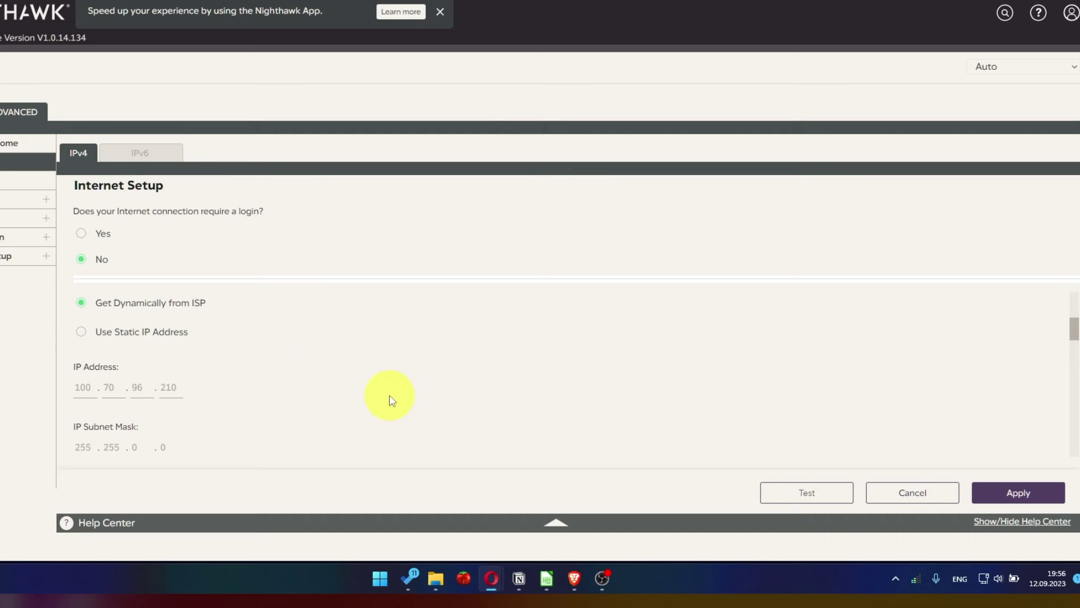
{"action": "scroll", "coordinate": [313, 324], "scroll_direction": "down", "scroll_amount": 3}
{"action": "scroll", "coordinate": [313, 324], "scroll_direction": "down", "scroll_amount": 1}
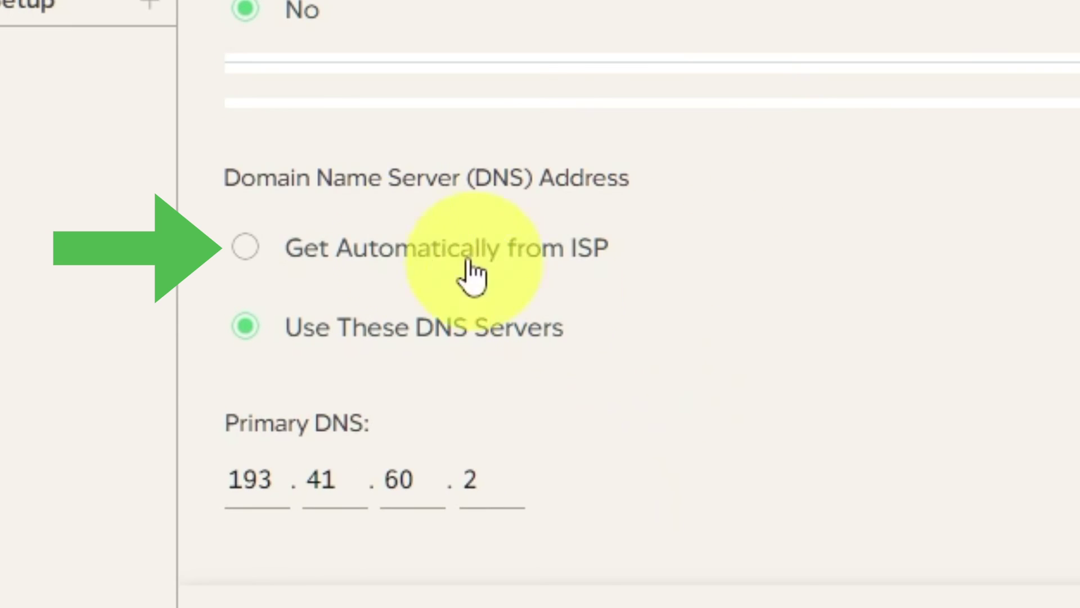
{"action": "left_click", "coordinate": [256, 249]}
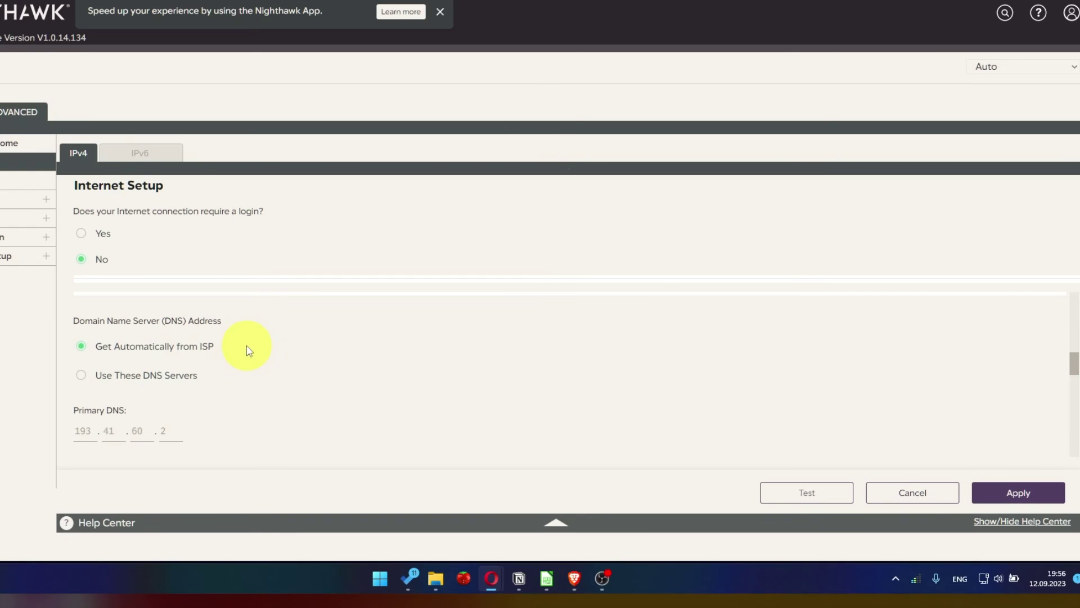
{"action": "scroll", "coordinate": [249, 350], "scroll_direction": "down", "scroll_amount": 4}
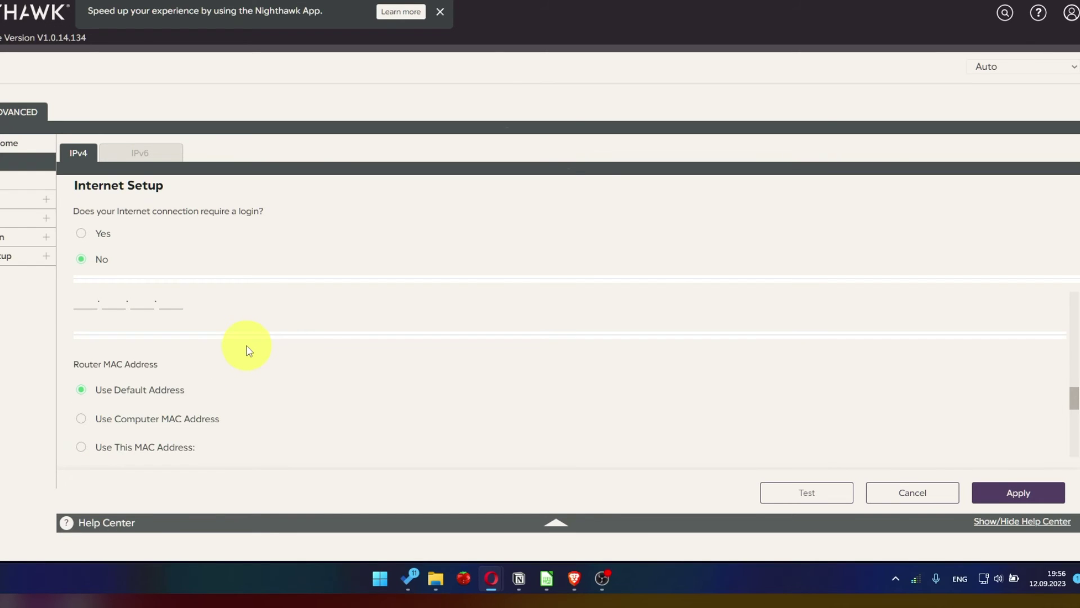
{"action": "scroll", "coordinate": [249, 351], "scroll_direction": "down", "scroll_amount": 1}
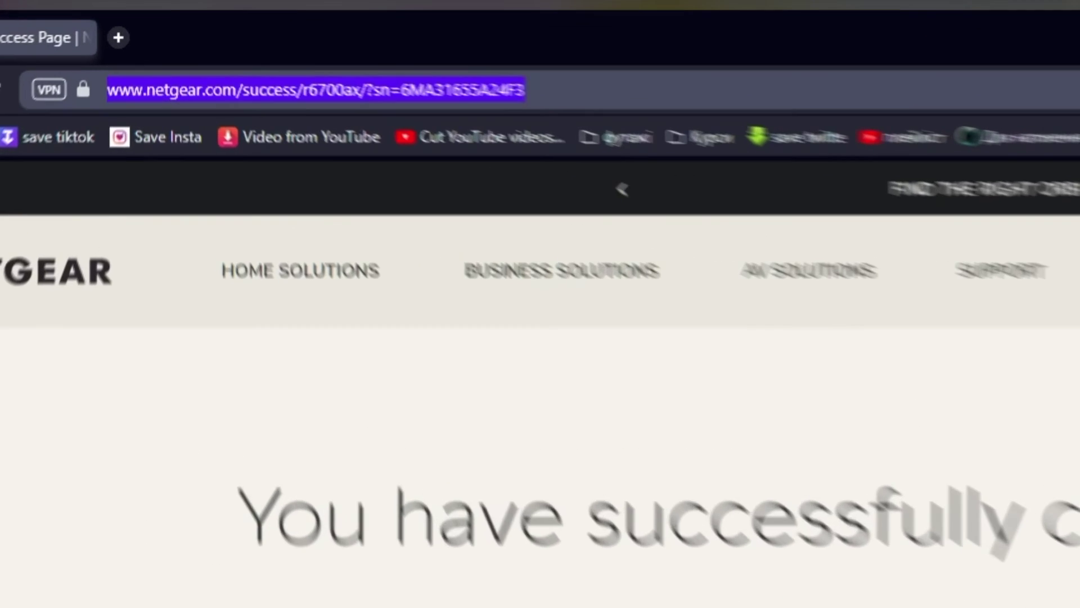
- Load 192.168.1.1 and sign in with the router's admin username and password
{"action": "type", "text": "192"}
{"action": "key", "text": "Return"}
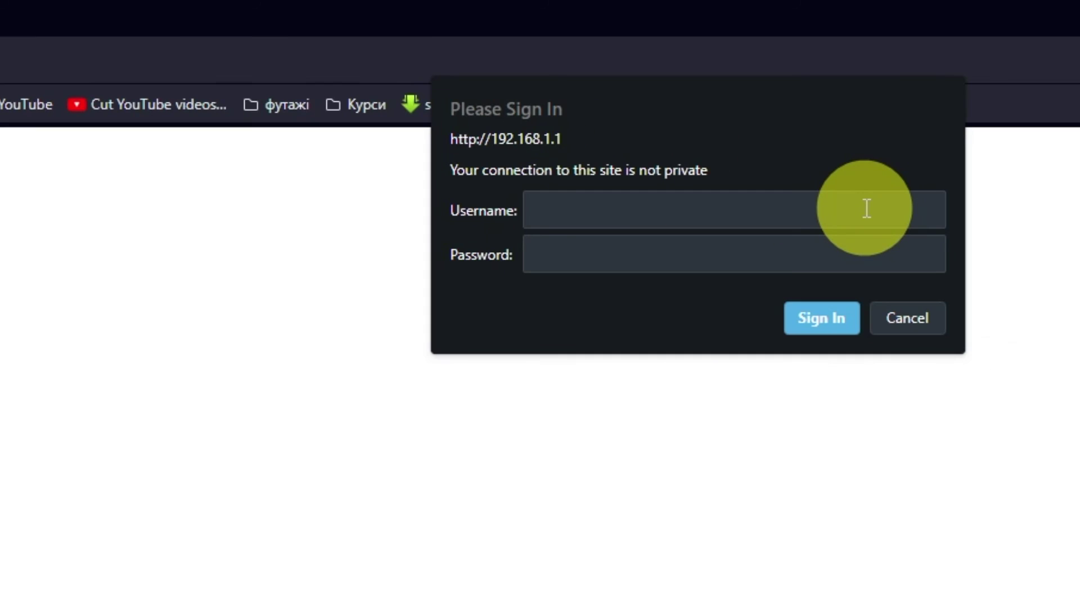
{"action": "type", "text": "admin"}
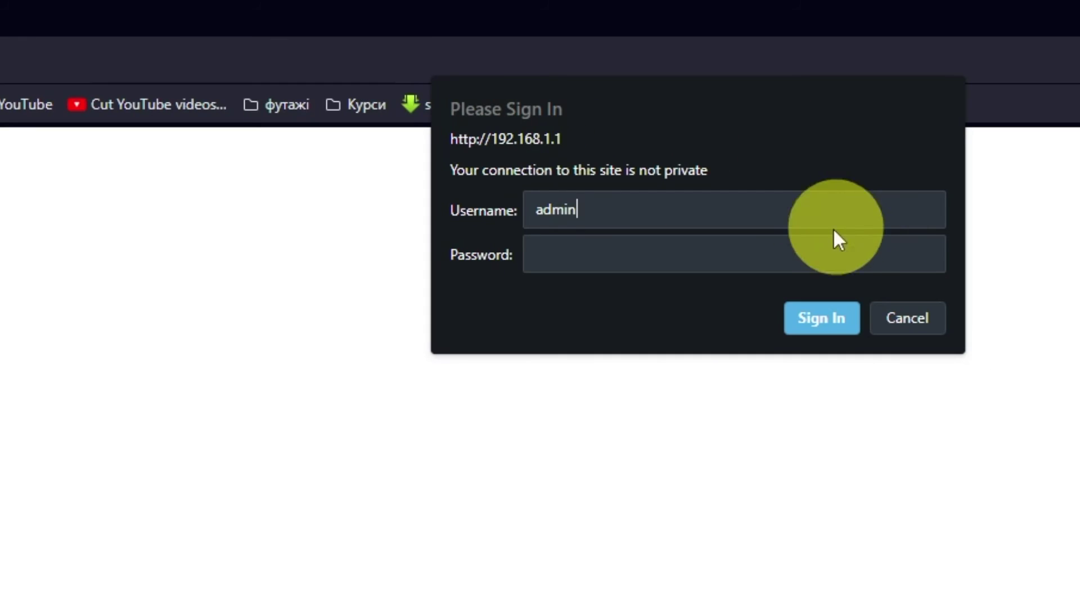
{"action": "left_click", "coordinate": [838, 255]}
{"action": "type", "text": "password123"}
{"action": "left_click", "coordinate": [815, 314]}
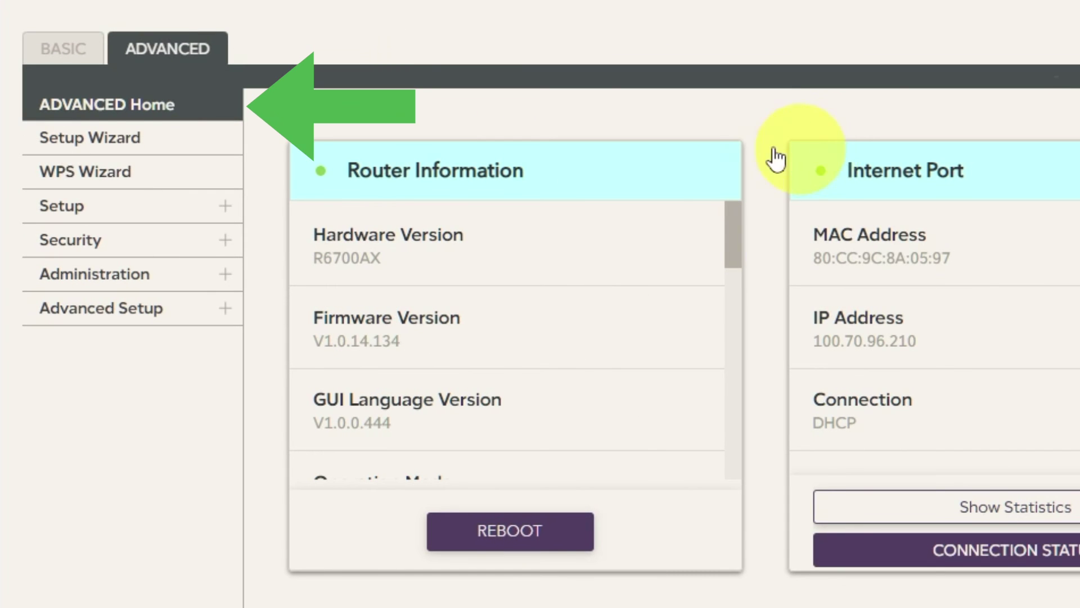
- Reboot the router from ADVANCED Home and confirm with Yes
{"action": "left_click", "coordinate": [202, 114]}
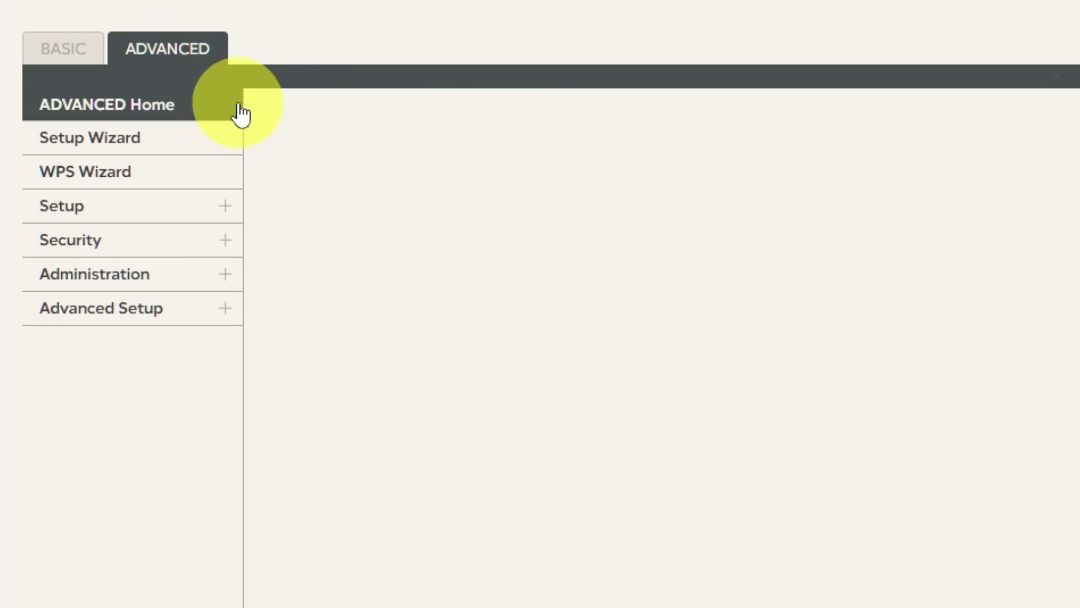
{"action": "left_click", "coordinate": [553, 529]}
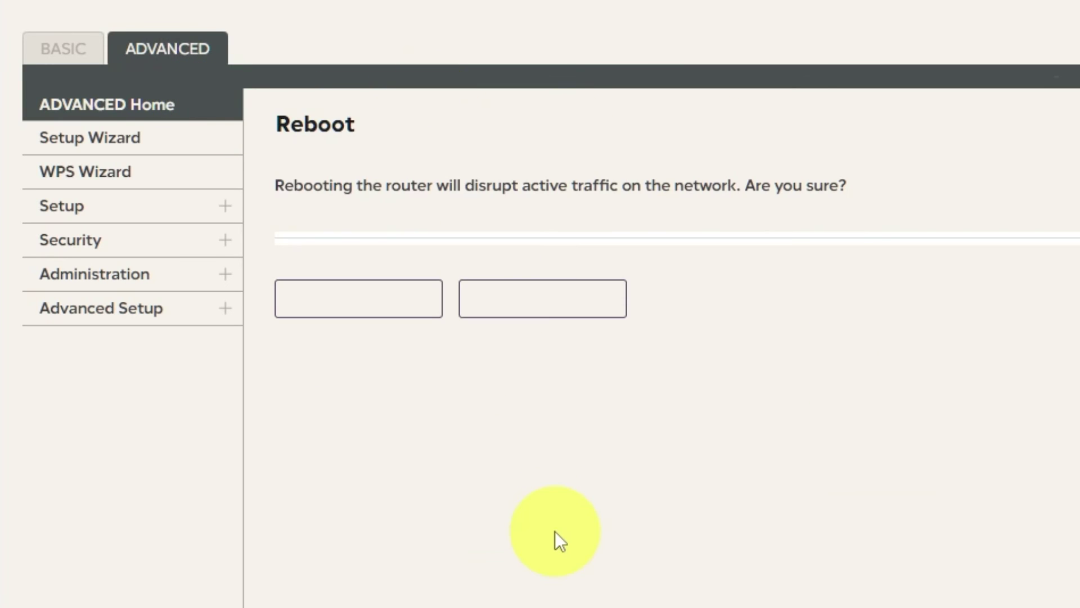
{"action": "left_click", "coordinate": [389, 300]}
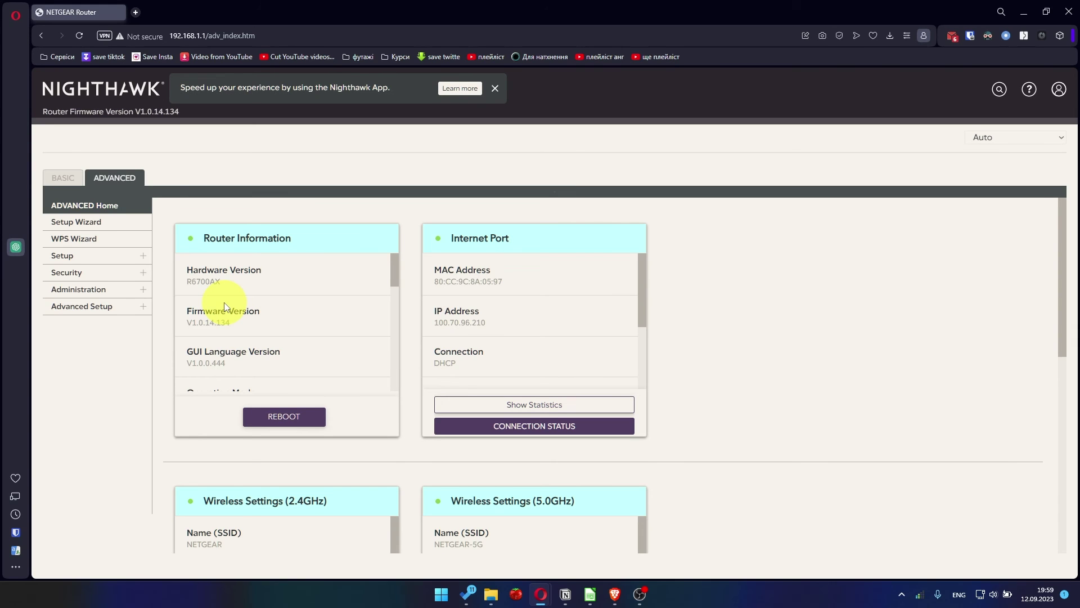
- In a new Opera tab, try opening YouTube from the 'you' suggestion to test the connection
{"action": "left_click", "coordinate": [135, 12]}
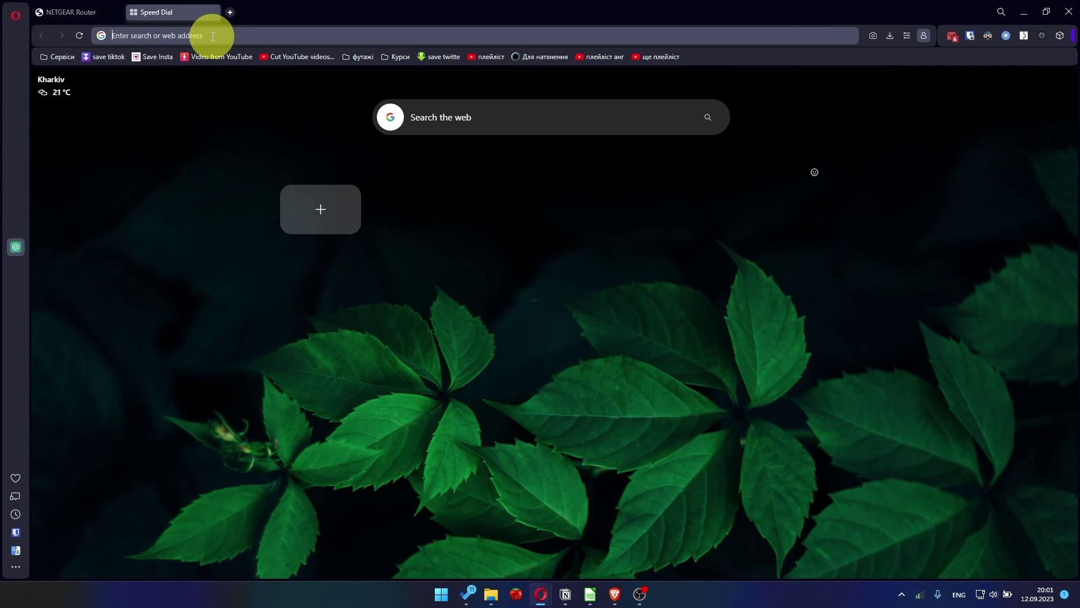
{"action": "type", "text": "you"}
{"action": "left_click", "coordinate": [202, 72]}
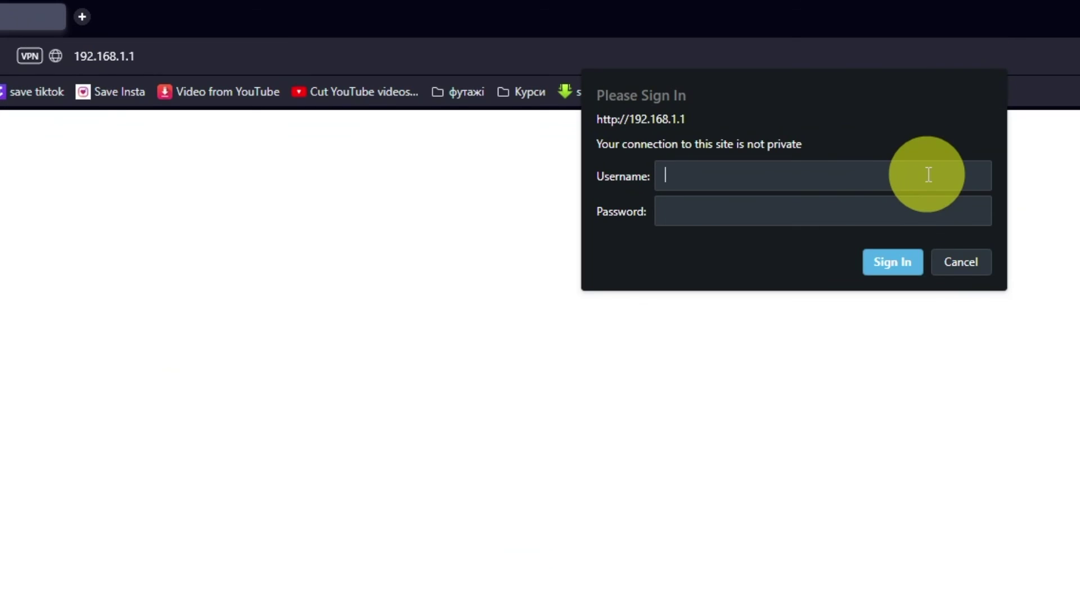
- Sign back into the router at 192.168.1.1 with the admin username and password
{"action": "type", "text": "admin"}
{"action": "left_click", "coordinate": [907, 212]}
{"action": "type", "text": "password"}
{"action": "key", "text": "Return"}
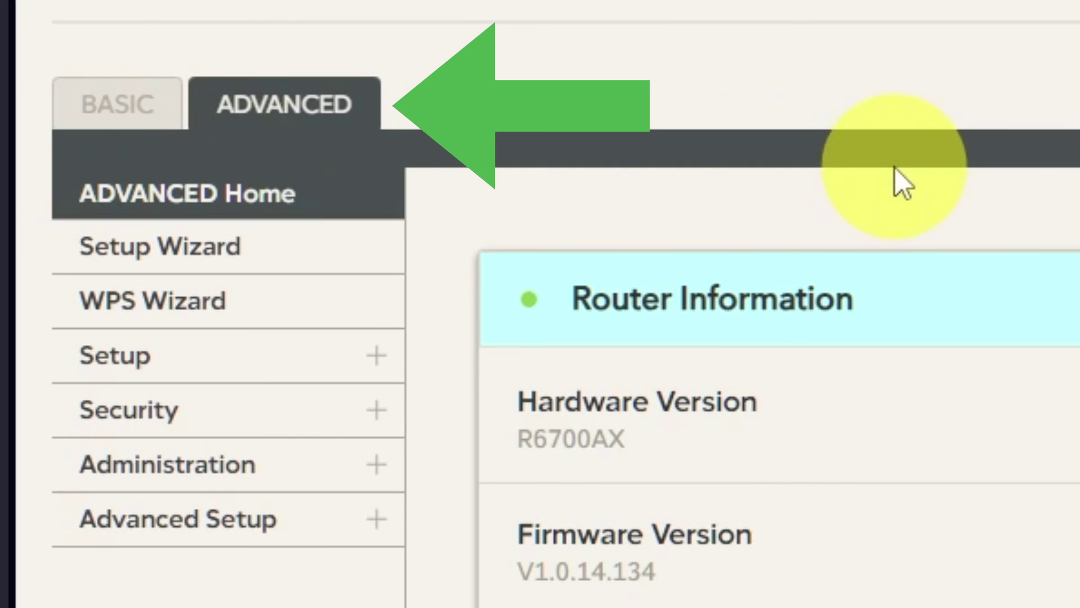
- Under Setup > Internet Setup, set Router MAC Address to Use Computer MAC Address
{"action": "left_click", "coordinate": [274, 371]}
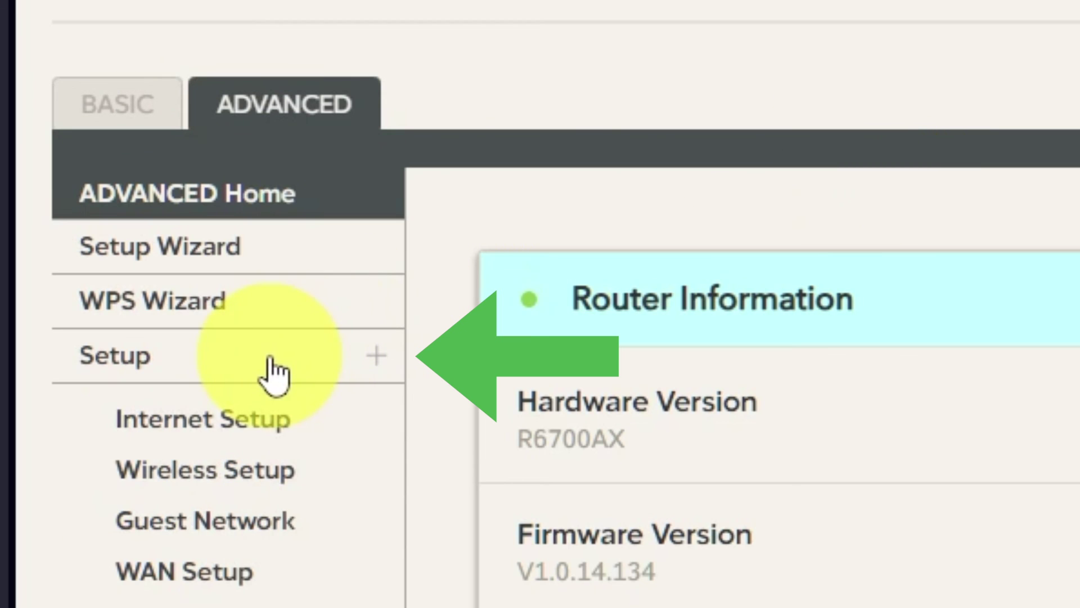
{"action": "left_click", "coordinate": [243, 430]}
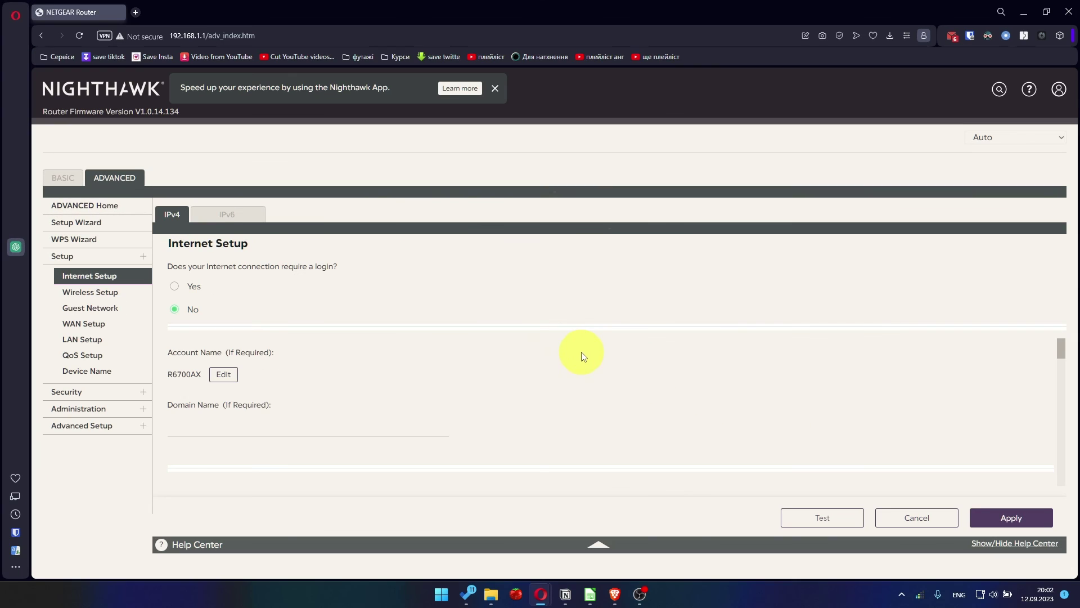
{"action": "scroll", "coordinate": [582, 352], "scroll_direction": "down", "scroll_amount": 5}
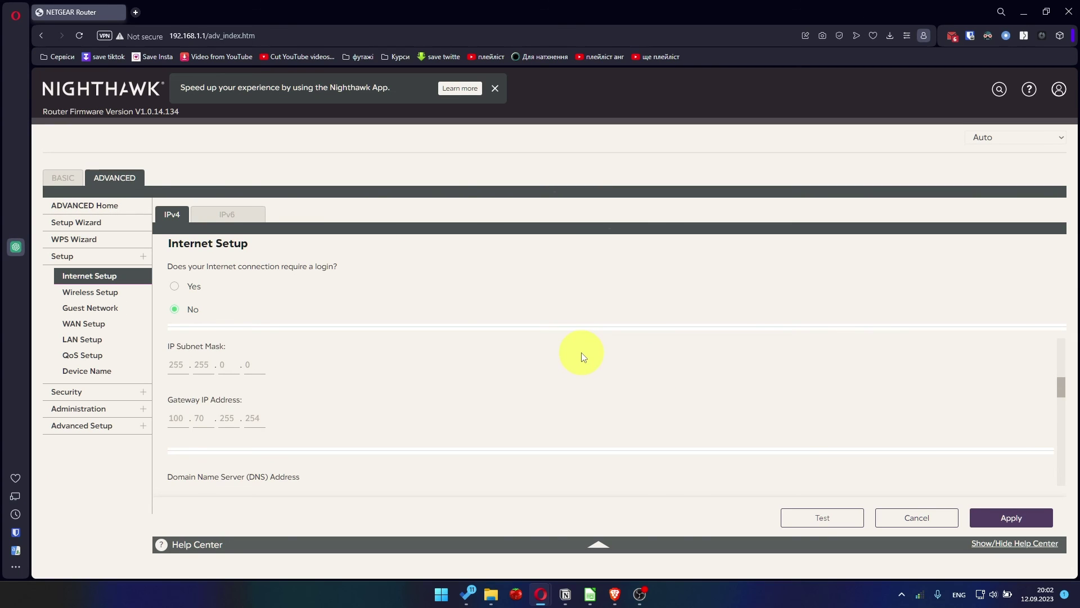
{"action": "scroll", "coordinate": [581, 357], "scroll_direction": "down", "scroll_amount": 5}
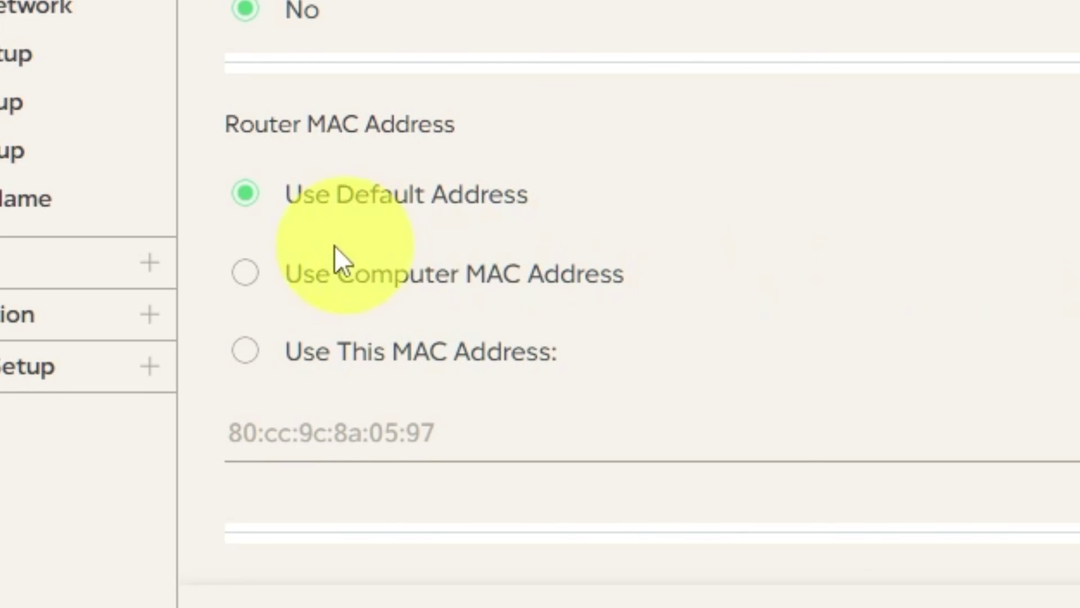
{"action": "left_click", "coordinate": [246, 273]}
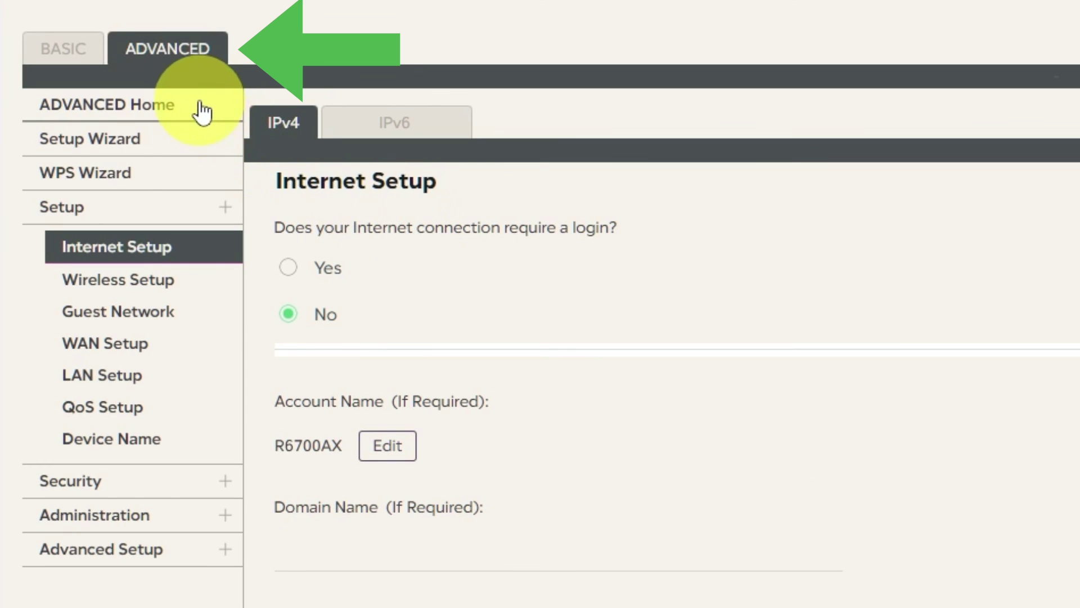
- Reboot the router a second time from ADVANCED Home, confirming with Yes
{"action": "left_click", "coordinate": [198, 101]}
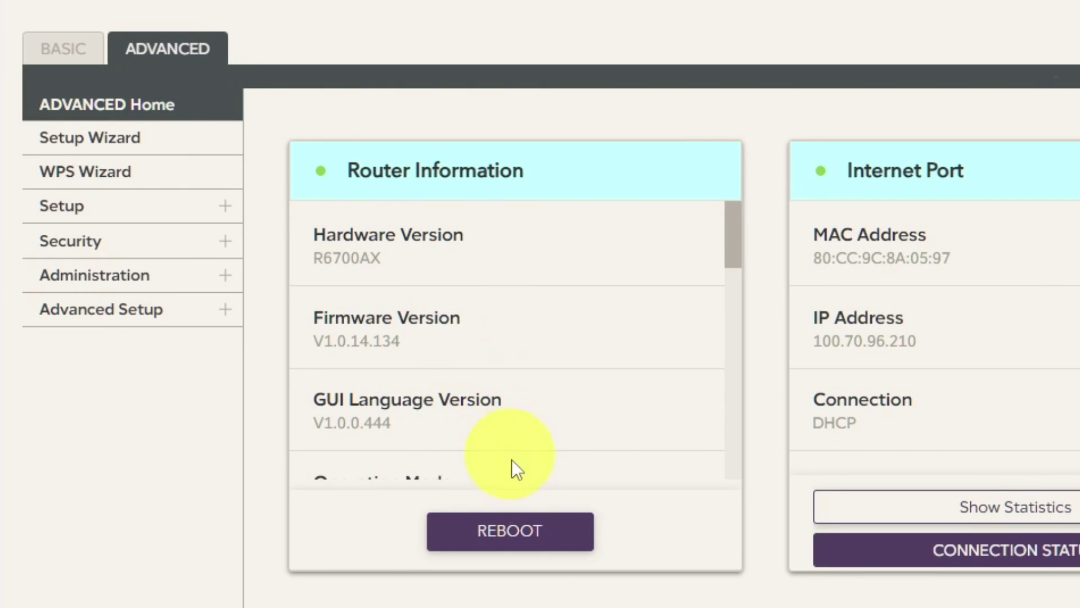
{"action": "left_click", "coordinate": [529, 532]}
{"action": "left_click", "coordinate": [401, 312]}
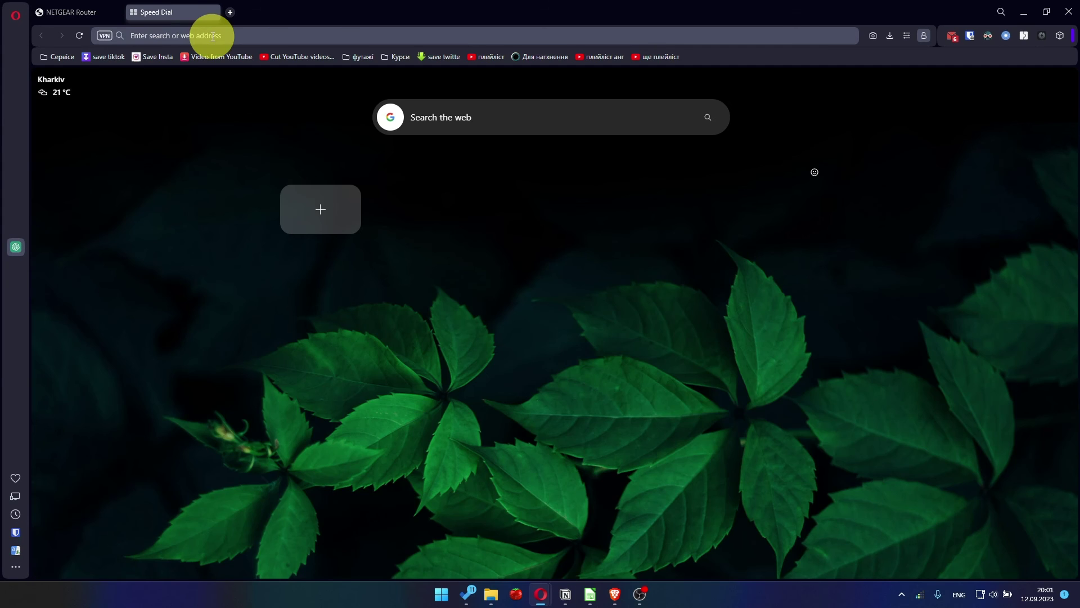
- Type 'youtube' in the address bar and open the YouTube suggestion to confirm internet access
{"action": "type", "text": "youtube.com"}
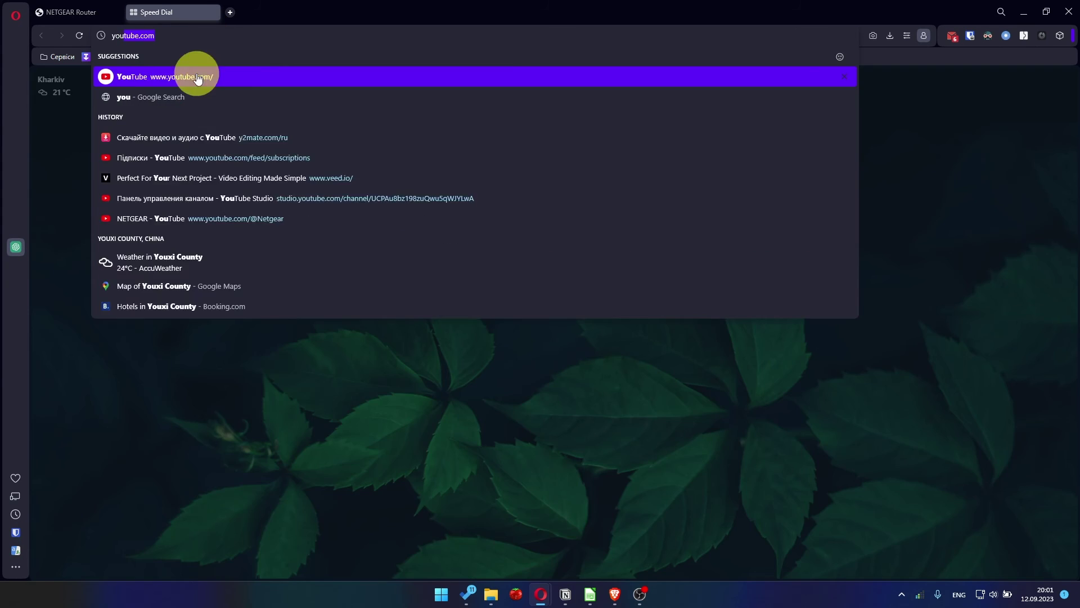
{"action": "left_click", "coordinate": [202, 75]}
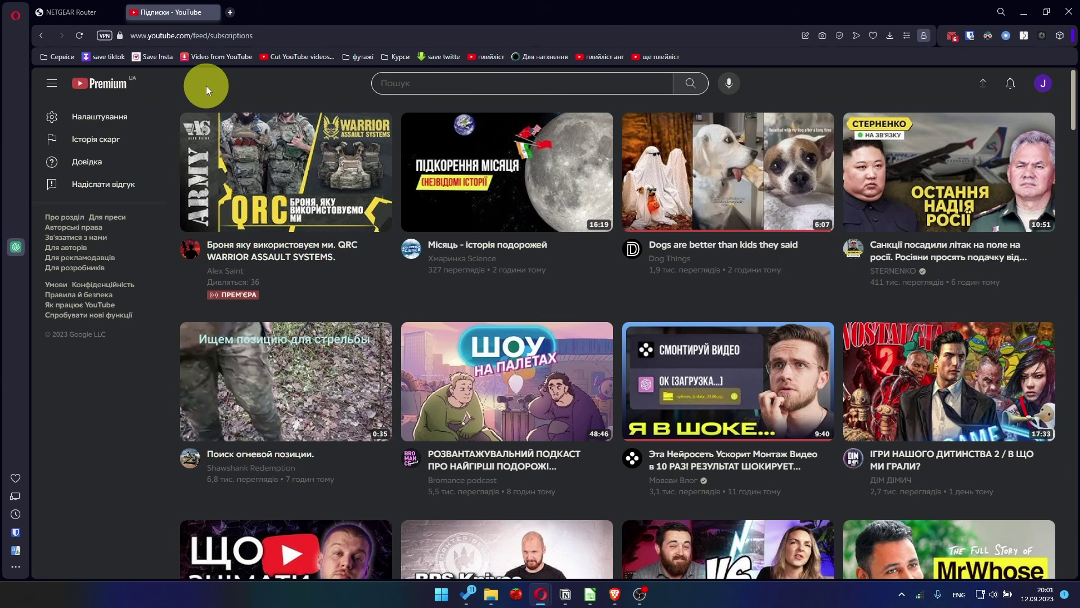